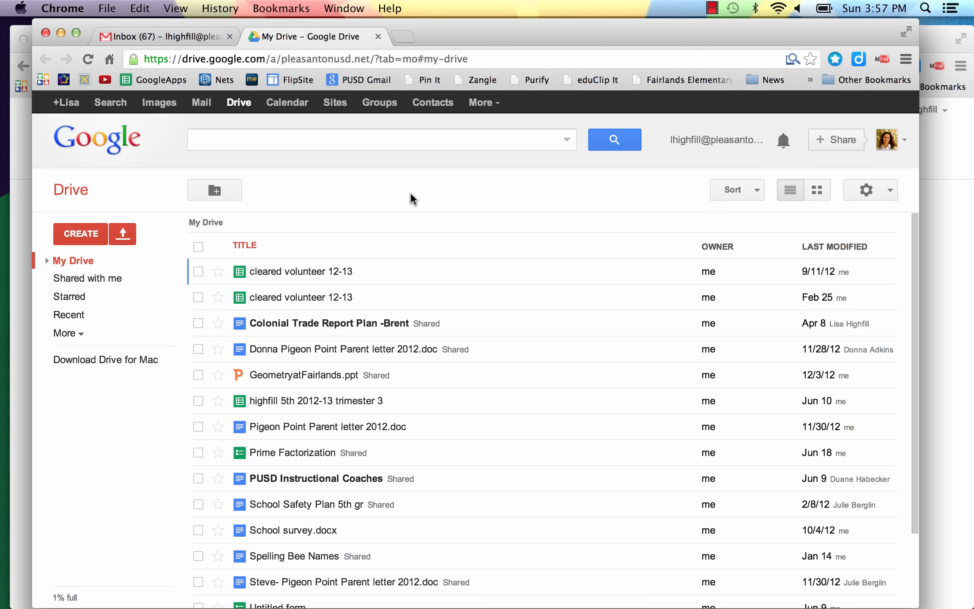
Step: Create a form titled "1-2 Prime Factorization" with the Default theme and turn off the district login requirement for viewing it
{"action": "left_click", "coordinate": [80, 235]}
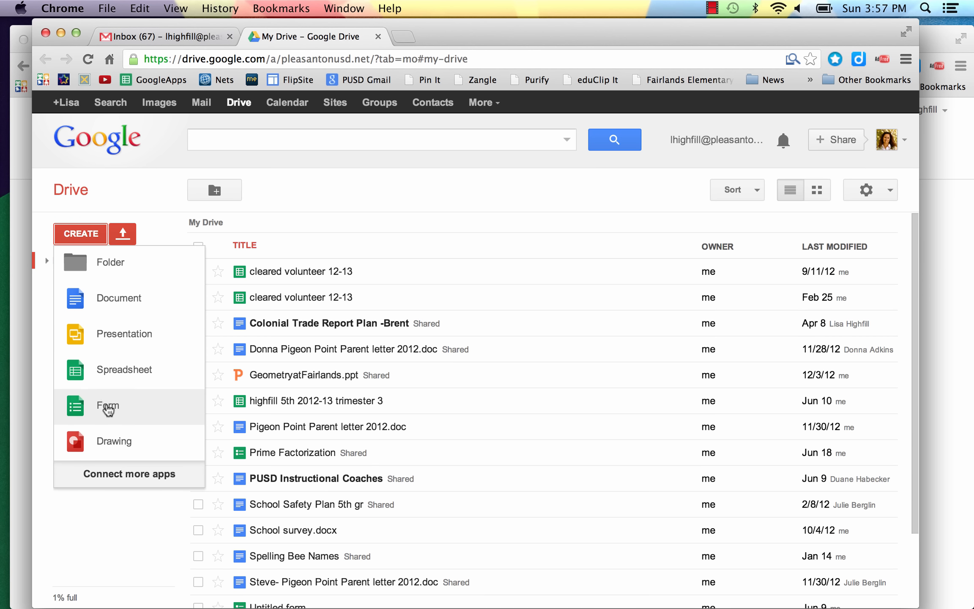
{"action": "left_click", "coordinate": [105, 403]}
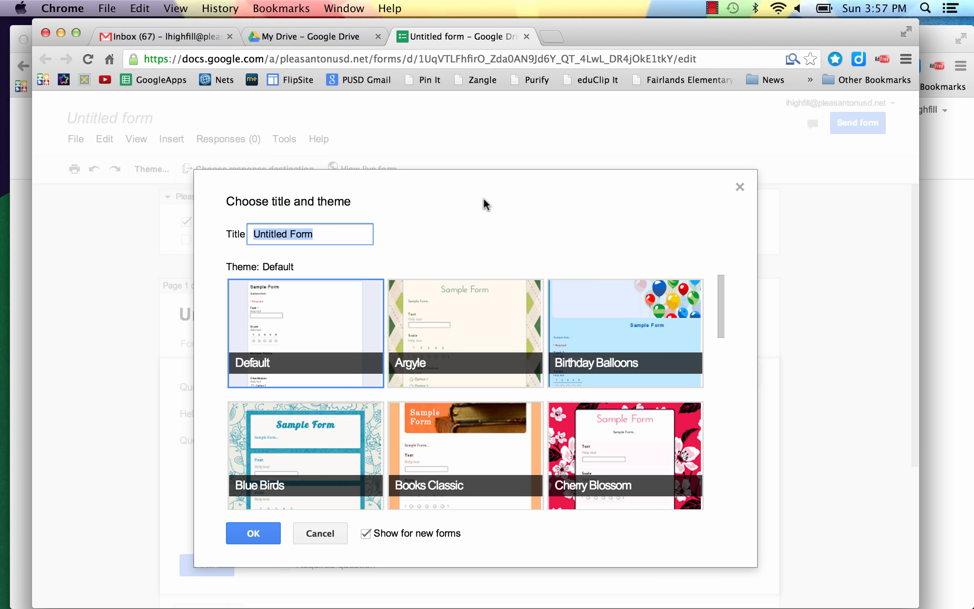
{"action": "type", "text": "1-"}
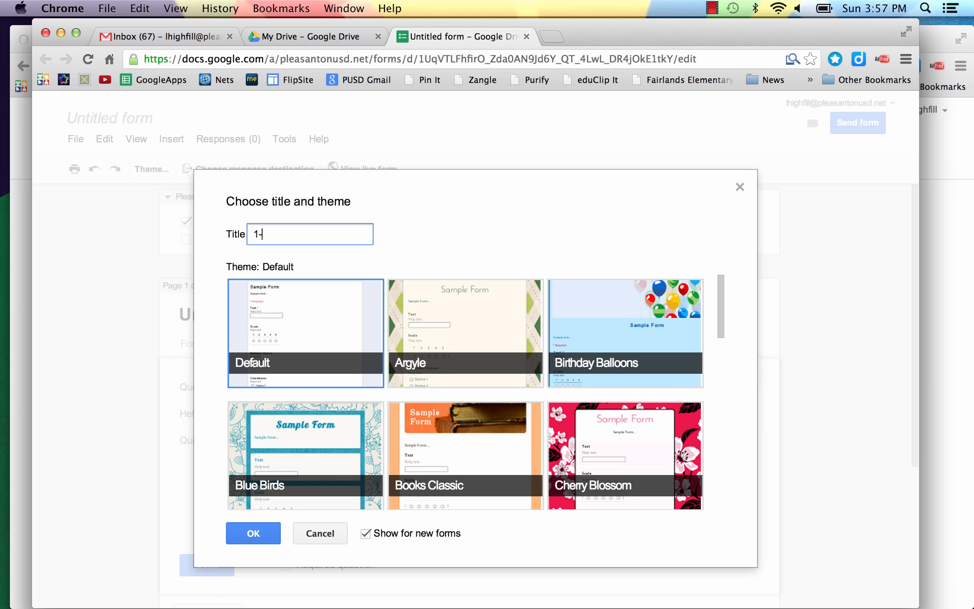
{"action": "type", "text": "2 Prime Factorization"}
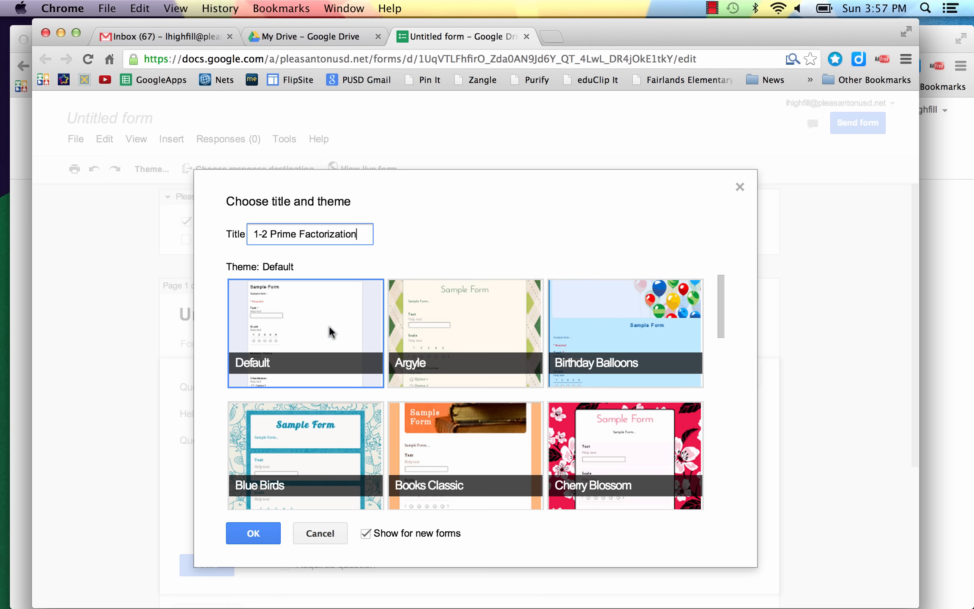
{"action": "left_click", "coordinate": [253, 533]}
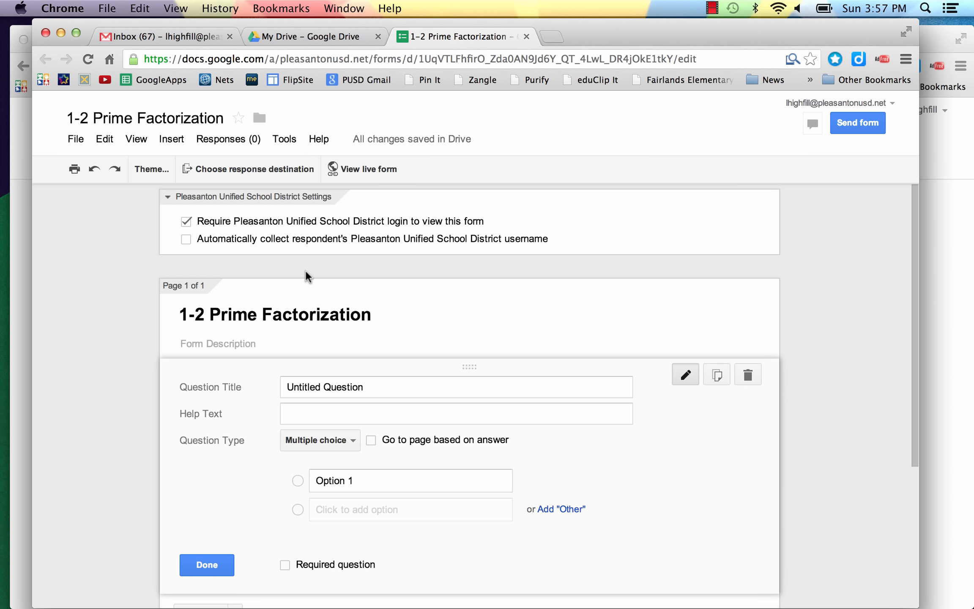
{"action": "left_click", "coordinate": [185, 220]}
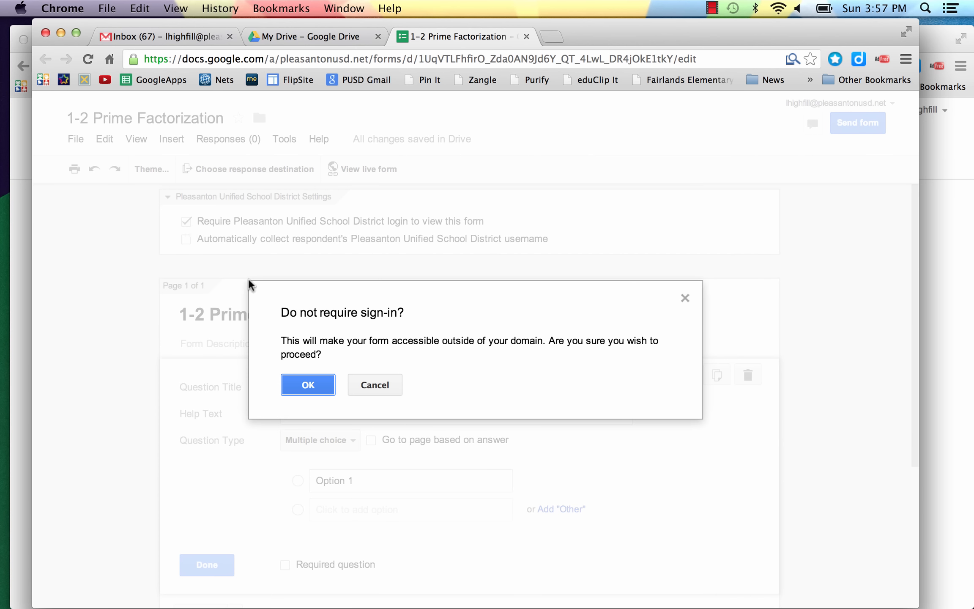
{"action": "left_click", "coordinate": [321, 385]}
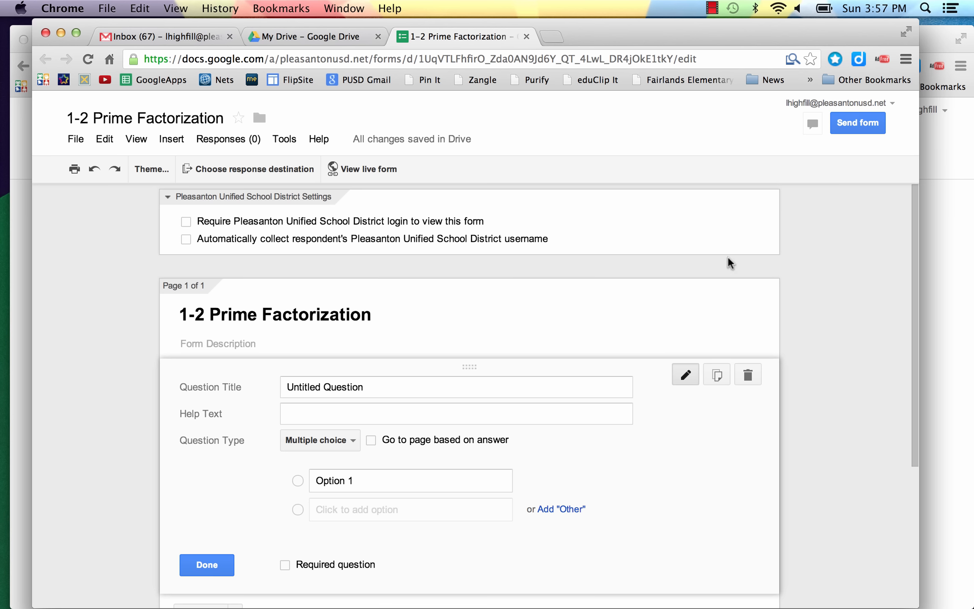
Step: Make the form's first question a required text question titled "Name"
{"action": "scroll", "coordinate": [800, 250], "scroll_direction": "down", "scroll_amount": 4}
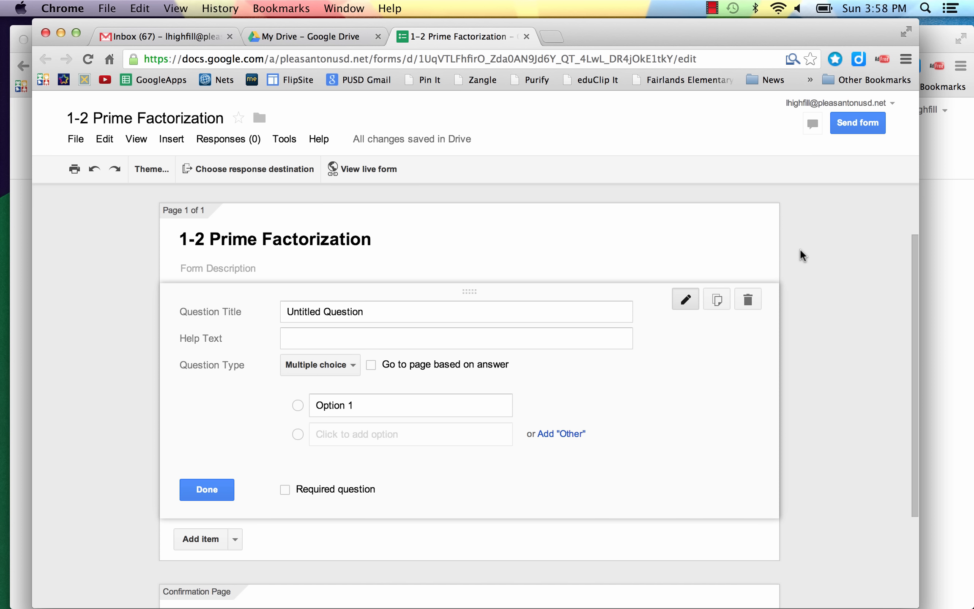
{"action": "left_click", "coordinate": [380, 309]}
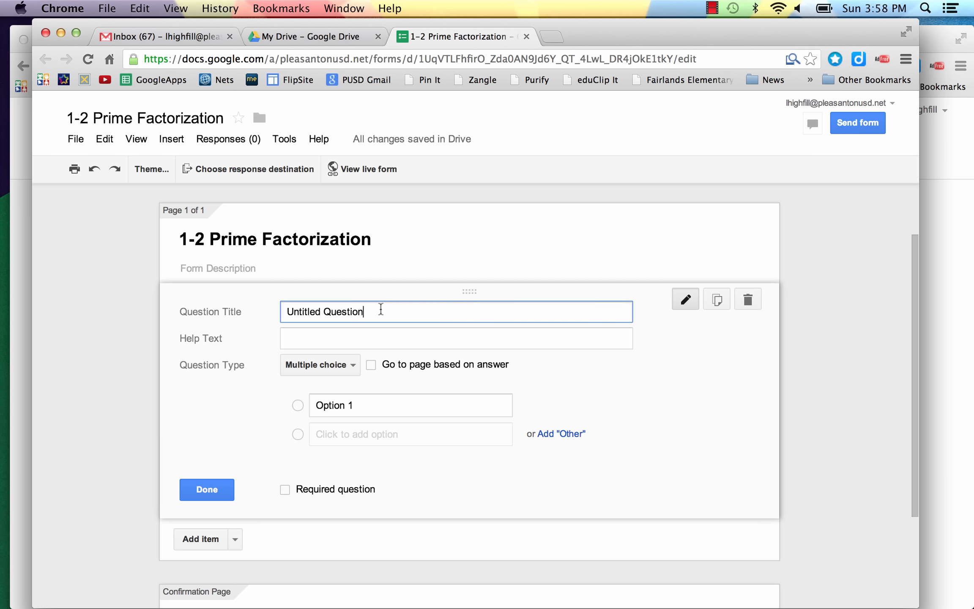
{"action": "key", "text": "BackSpace"}
{"action": "key", "text": "BackSpace"}
{"action": "key", "text": "BackSpace"}
{"action": "key", "text": "BackSpace"}
{"action": "key", "text": "BackSpace"}
{"action": "key", "text": "BackSpace"}
{"action": "key", "text": "BackSpace"}
{"action": "key", "text": "BackSpace"}
{"action": "key", "text": "BackSpace"}
{"action": "key", "text": "BackSpace"}
{"action": "key", "text": "BackSpace"}
{"action": "key", "text": "BackSpace"}
{"action": "key", "text": "BackSpace"}
{"action": "key", "text": "BackSpace"}
{"action": "key", "text": "BackSpace"}
{"action": "key", "text": "BackSpace"}
{"action": "key", "text": "BackSpace"}
{"action": "type", "text": "Name"}
{"action": "left_click", "coordinate": [351, 363]}
{"action": "left_click", "coordinate": [330, 329]}
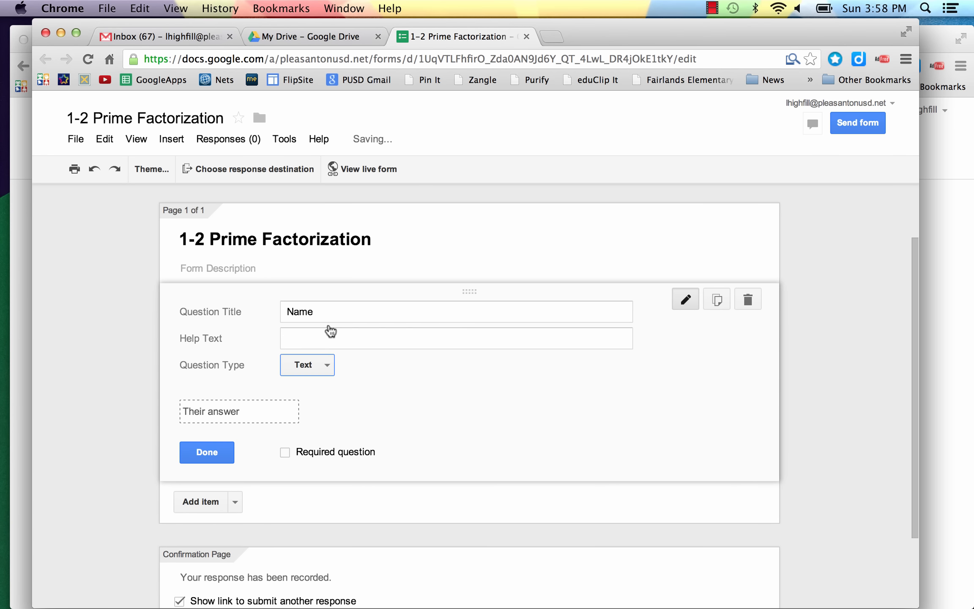
{"action": "left_click", "coordinate": [285, 453]}
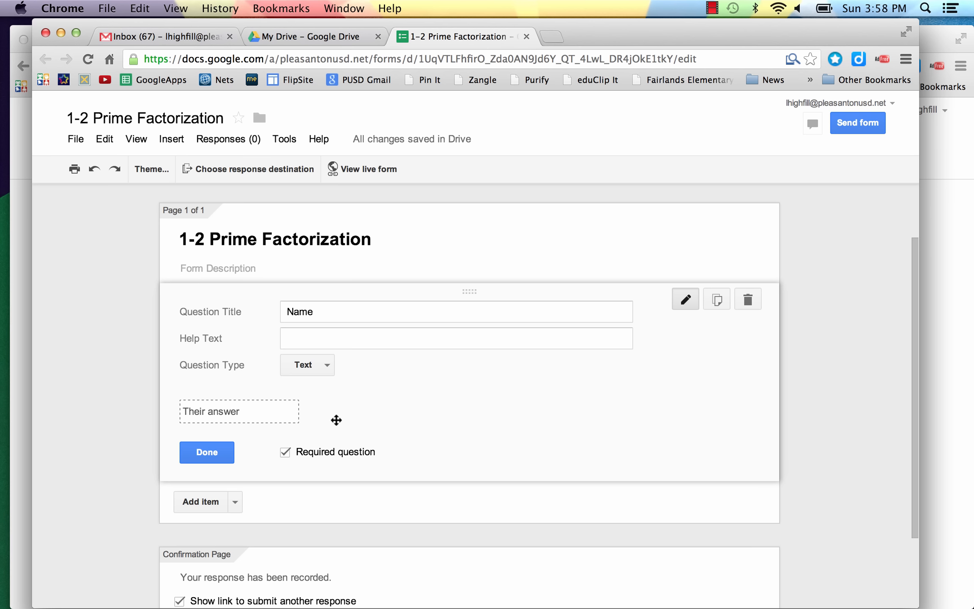
{"action": "left_click", "coordinate": [207, 452]}
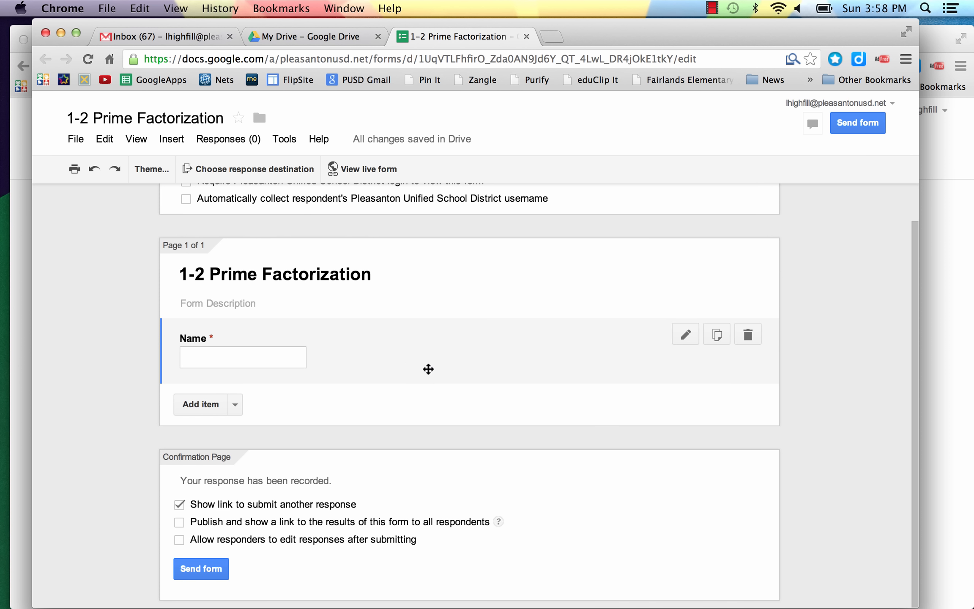
Step: Add a required text question titled "class period" below the Name question
{"action": "left_click", "coordinate": [186, 405]}
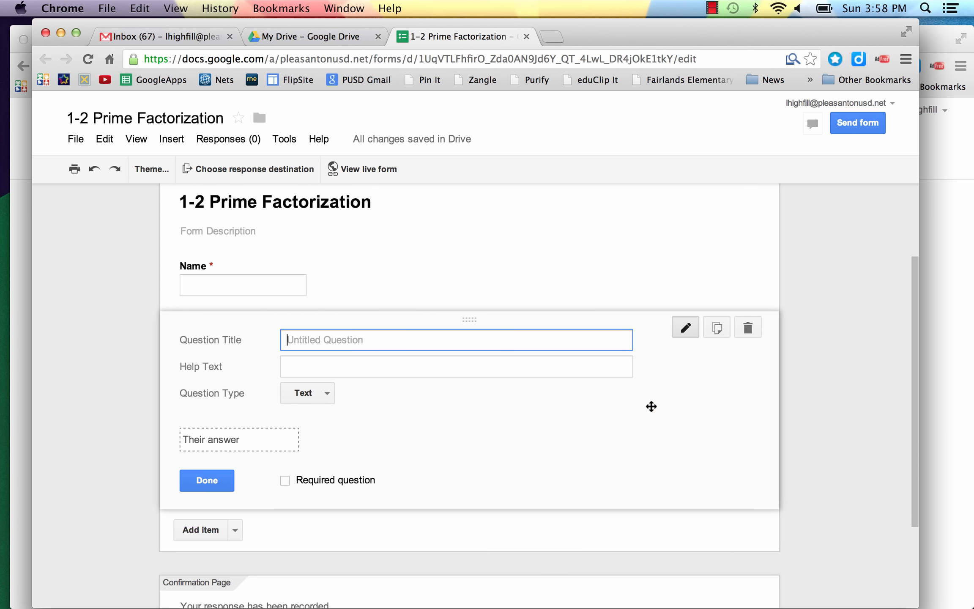
{"action": "type", "text": "c"}
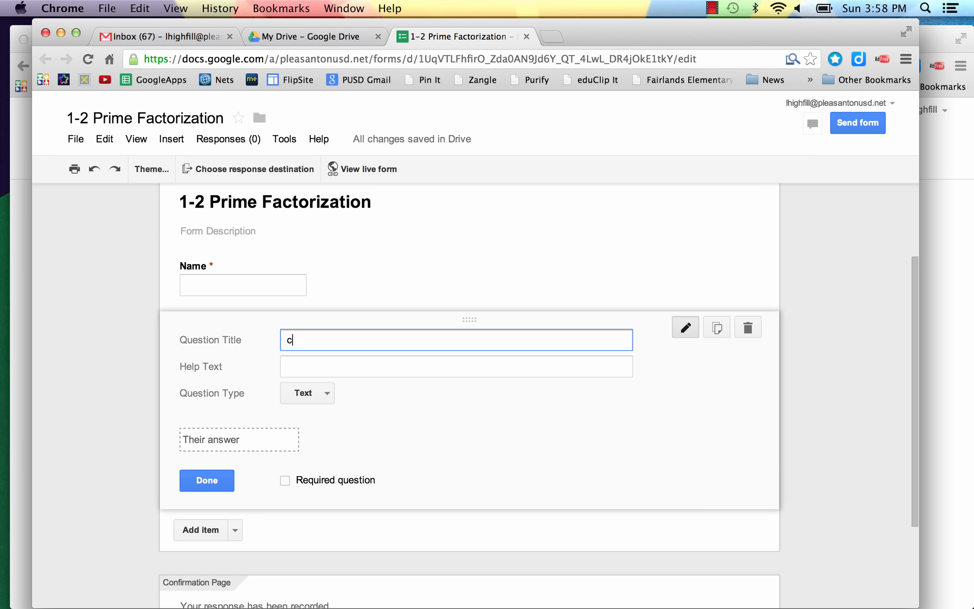
{"action": "type", "text": "lass period"}
{"action": "left_click", "coordinate": [285, 481]}
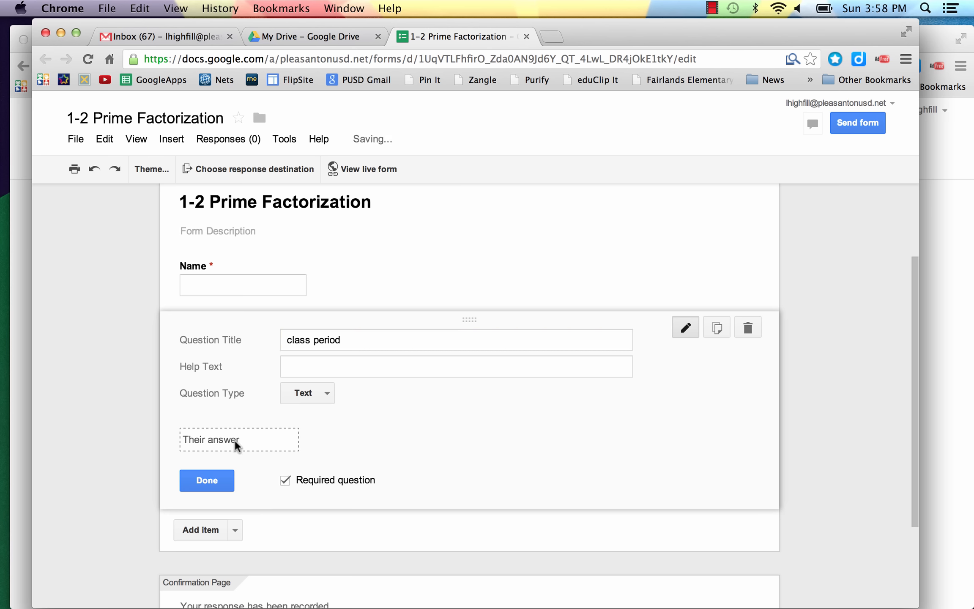
{"action": "left_click", "coordinate": [202, 478]}
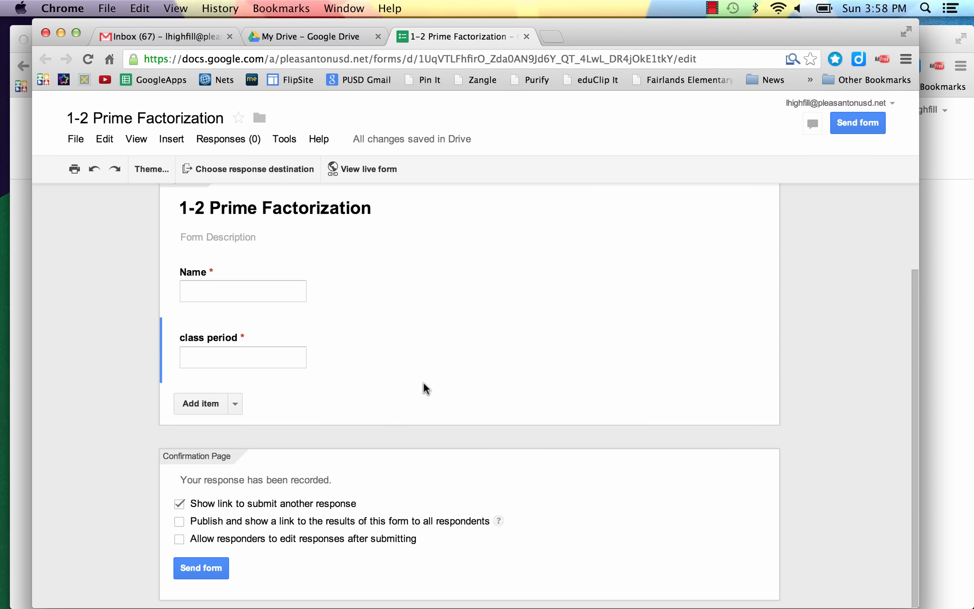
Step: Add a required text question titled "FInd the prime factorization of 28" with help text "Use scratch paper to solve and post your answer below"
{"action": "left_click", "coordinate": [203, 402]}
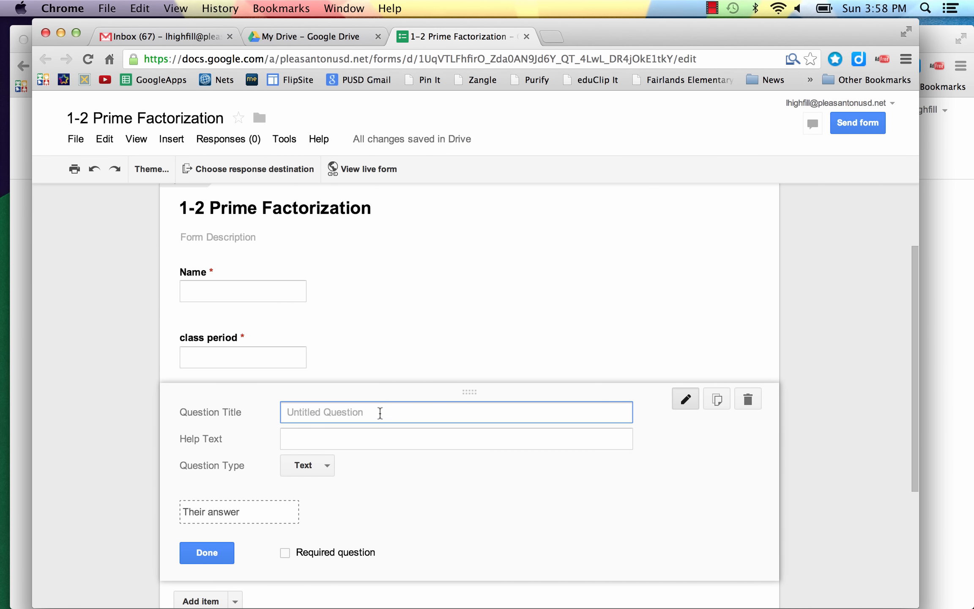
{"action": "type", "text": "FInd the prime factorization of 2"}
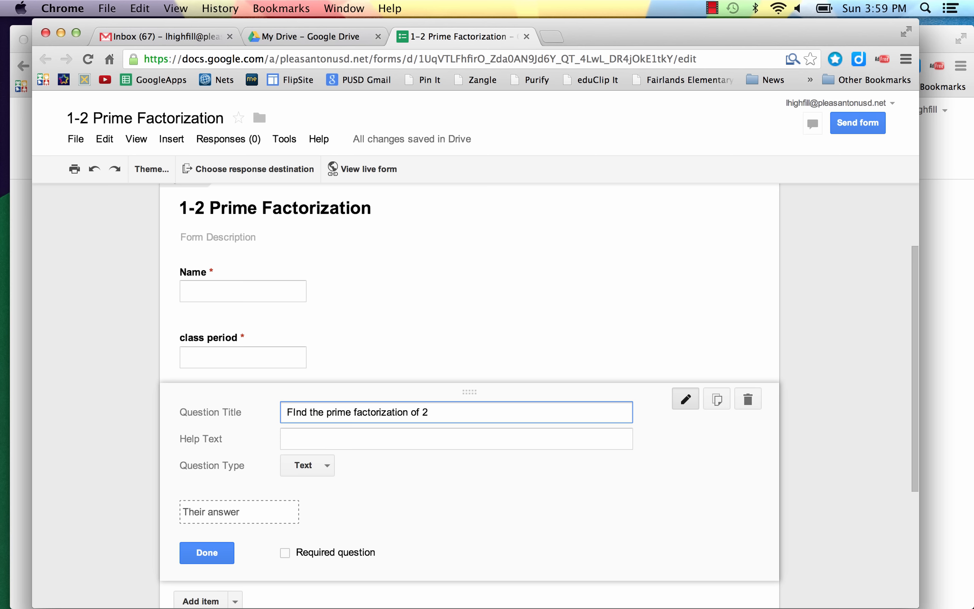
{"action": "type", "text": "8"}
{"action": "left_click", "coordinate": [313, 439]}
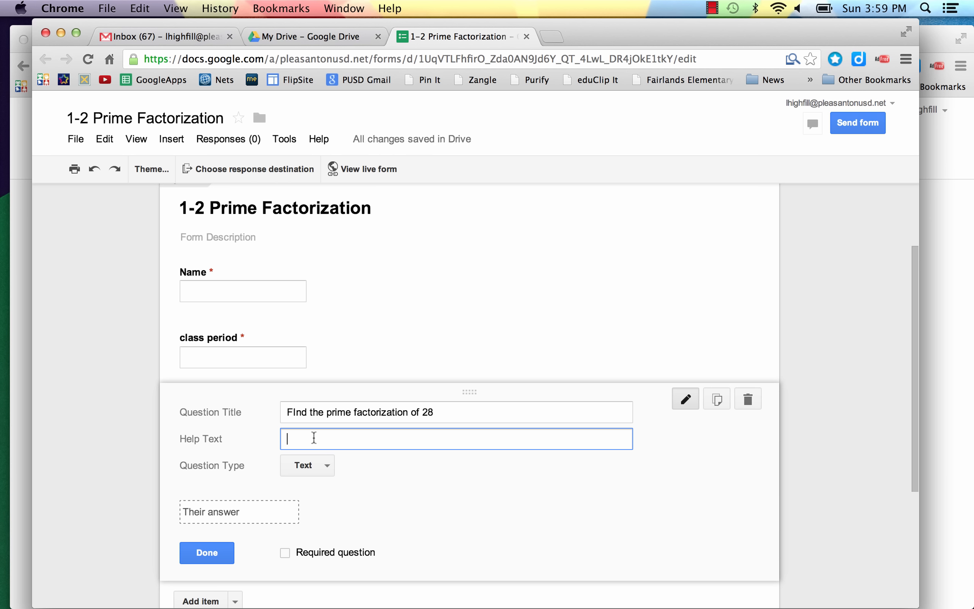
{"action": "type", "text": "Use scratch paper to solve and post"}
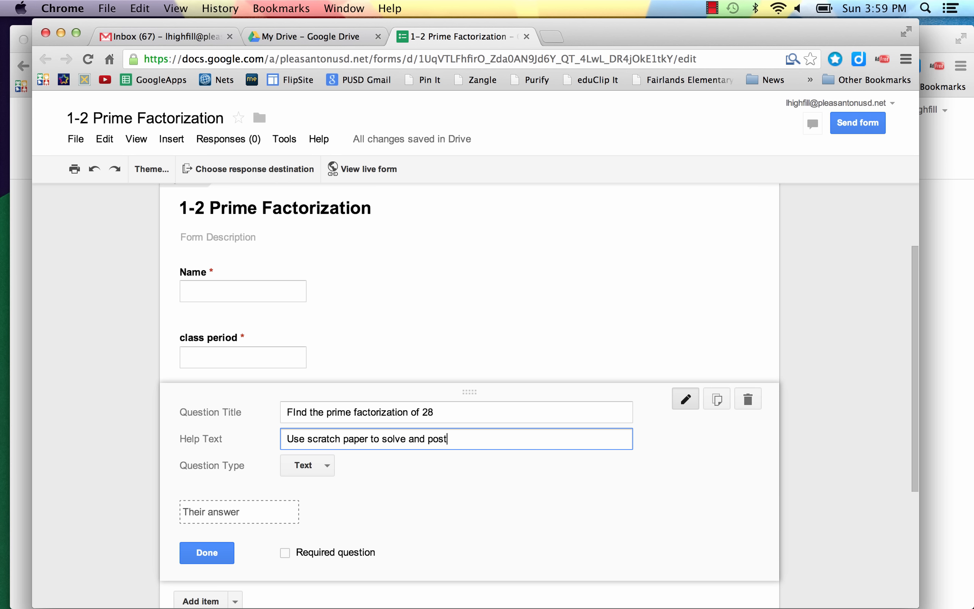
{"action": "type", "text": " your answer below"}
{"action": "left_click", "coordinate": [285, 552]}
{"action": "left_click", "coordinate": [215, 550]}
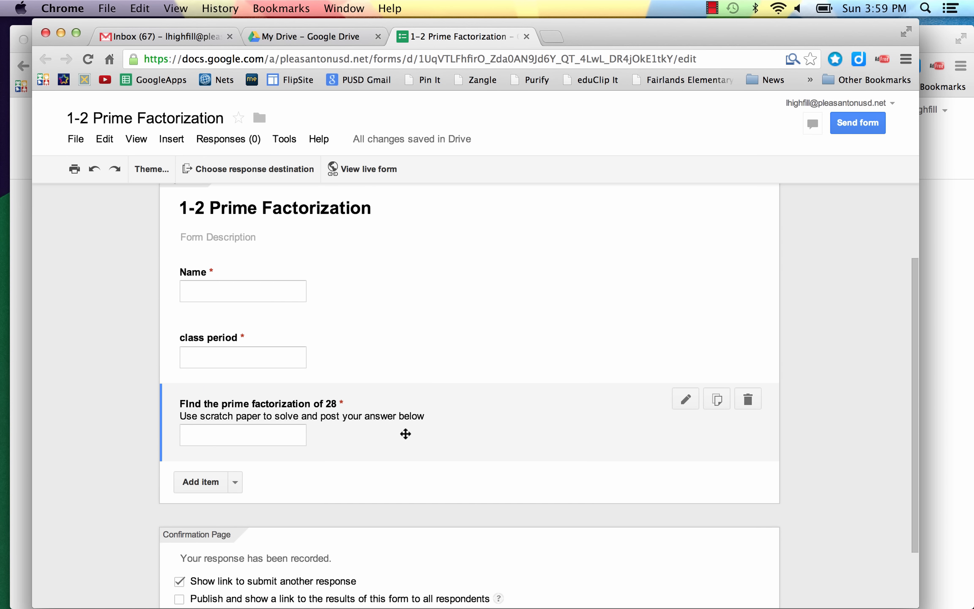
Step: Add a question titled "Which number is prime?" and set its type to Multiple choice
{"action": "left_click", "coordinate": [199, 481]}
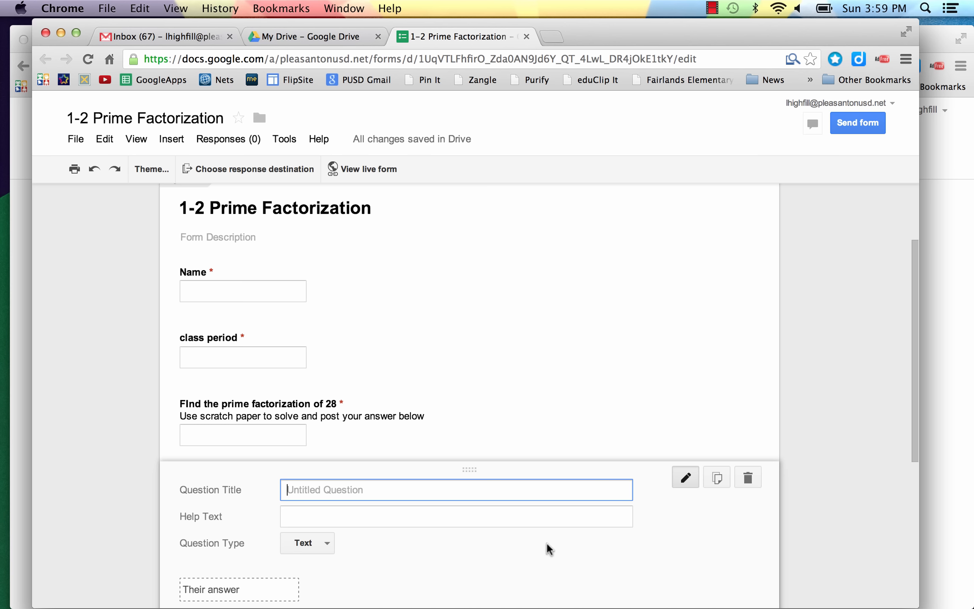
{"action": "scroll", "coordinate": [857, 349], "scroll_direction": "down", "scroll_amount": 3}
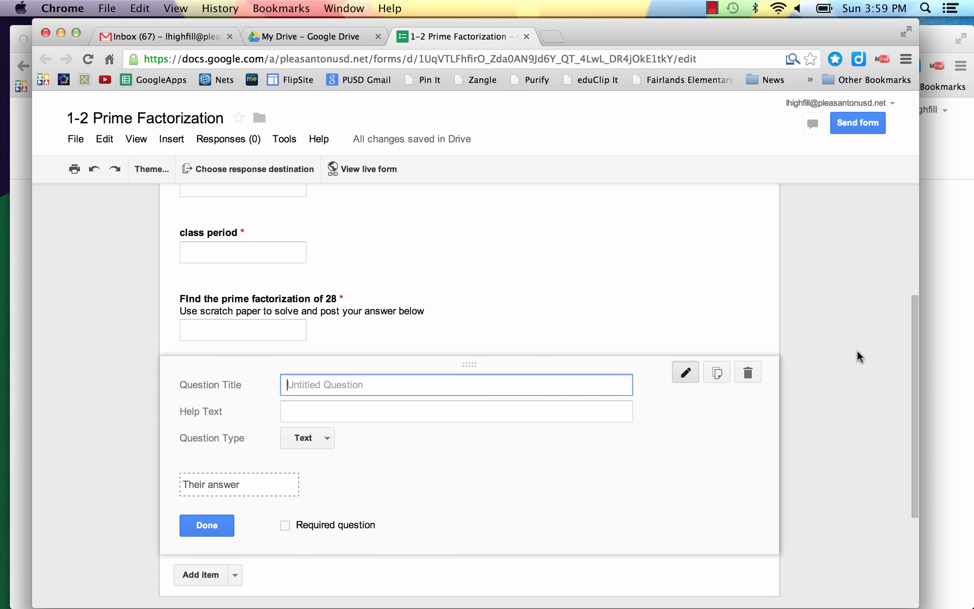
{"action": "type", "text": "Which number is prn"}
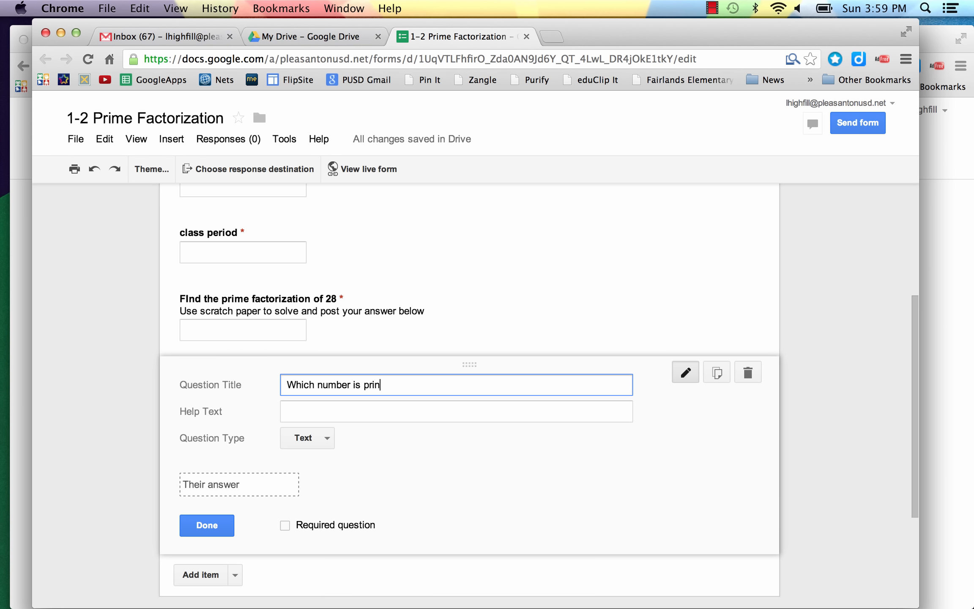
{"action": "key", "text": "BackSpace"}
{"action": "type", "text": "ime?"}
{"action": "left_click", "coordinate": [325, 437]}
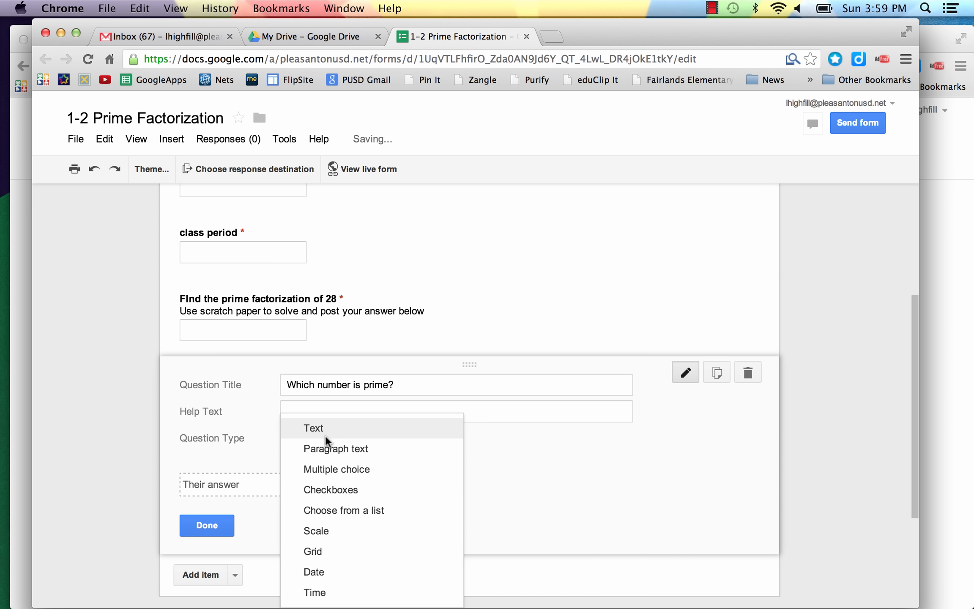
{"action": "left_click", "coordinate": [329, 469]}
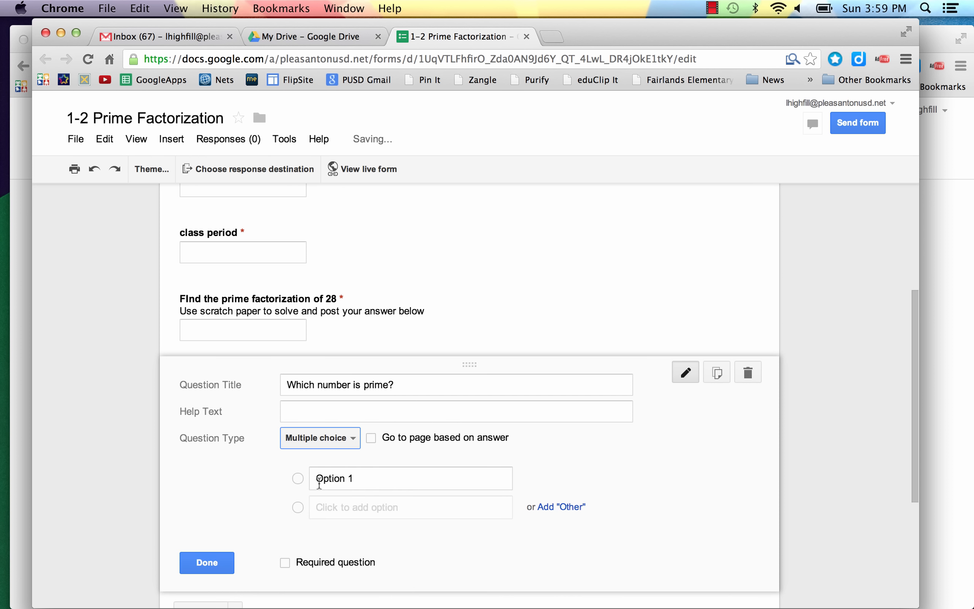
Step: Give the prime number question the options 12, 38, 29 and 40, and make it required
{"action": "left_click", "coordinate": [350, 482]}
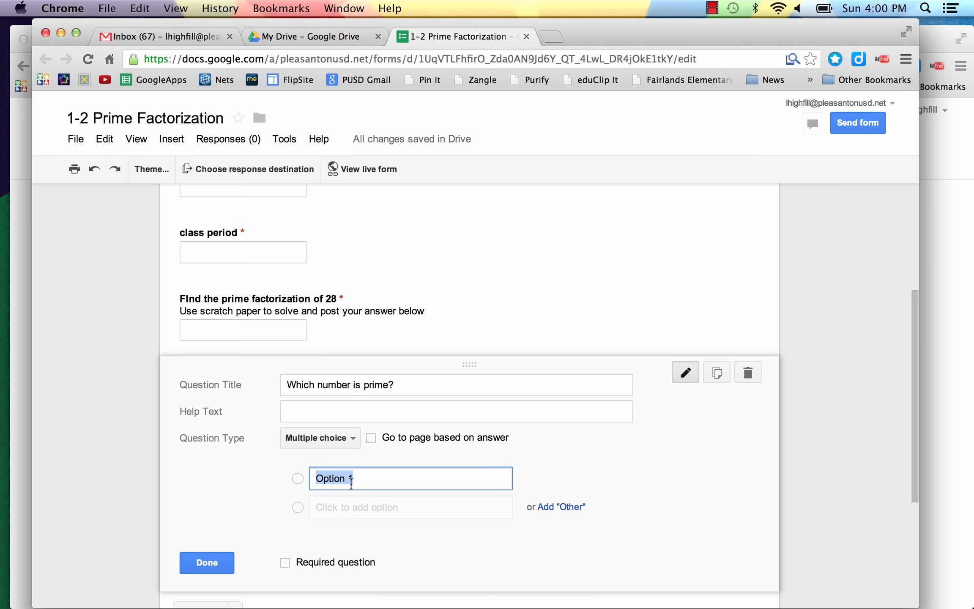
{"action": "type", "text": "12"}
{"action": "left_click", "coordinate": [351, 508]}
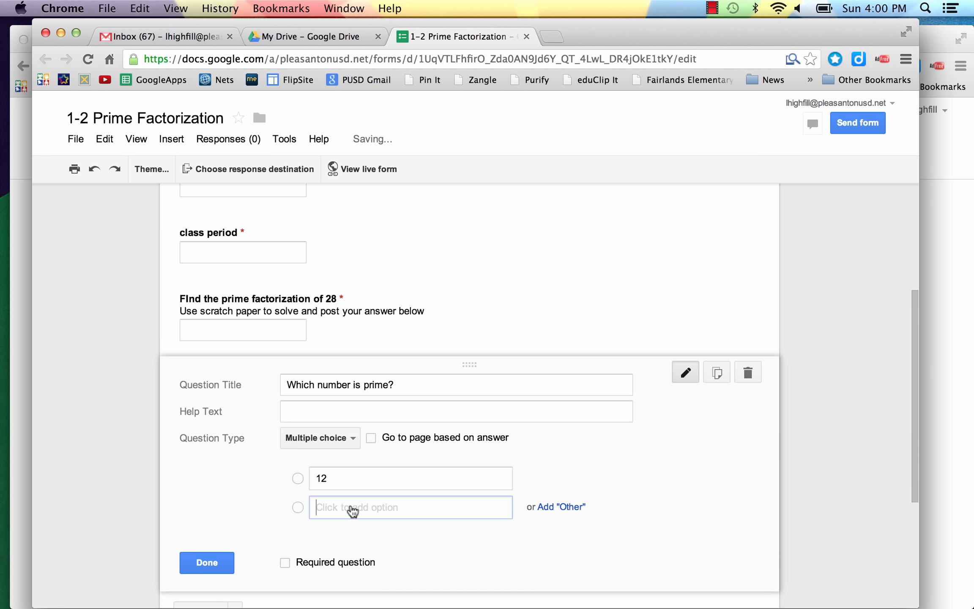
{"action": "key", "text": "BackSpace"}
{"action": "key", "text": "BackSpace"}
{"action": "key", "text": "BackSpace"}
{"action": "key", "text": "BackSpace"}
{"action": "key", "text": "BackSpace"}
{"action": "key", "text": "BackSpace"}
{"action": "key", "text": "BackSpace"}
{"action": "key", "text": "BackSpace"}
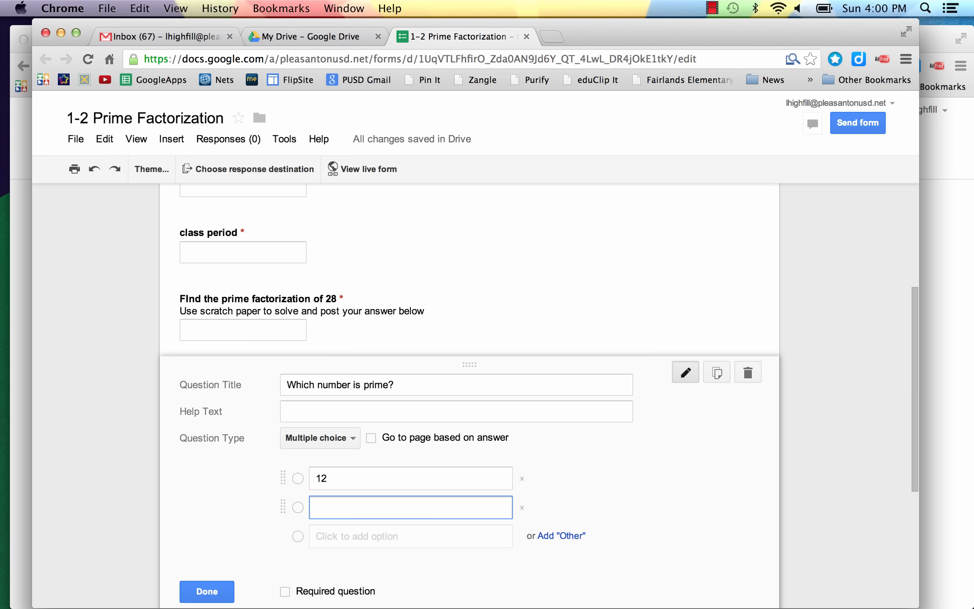
{"action": "type", "text": "18"}
{"action": "key", "text": "BackSpace"}
{"action": "key", "text": "BackSpace"}
{"action": "type", "text": "38"}
{"action": "left_click", "coordinate": [329, 533]}
{"action": "type", "text": "29"}
{"action": "key", "text": "Return"}
{"action": "type", "text": "40"}
{"action": "scroll", "coordinate": [470, 465], "scroll_direction": "down", "scroll_amount": 5}
{"action": "left_click", "coordinate": [285, 553]}
{"action": "left_click", "coordinate": [207, 553]}
Step: Add an optional Paragraph text question titled "Comments" at the end of the form
{"action": "left_click", "coordinate": [201, 403]}
{"action": "type", "text": "Comments"}
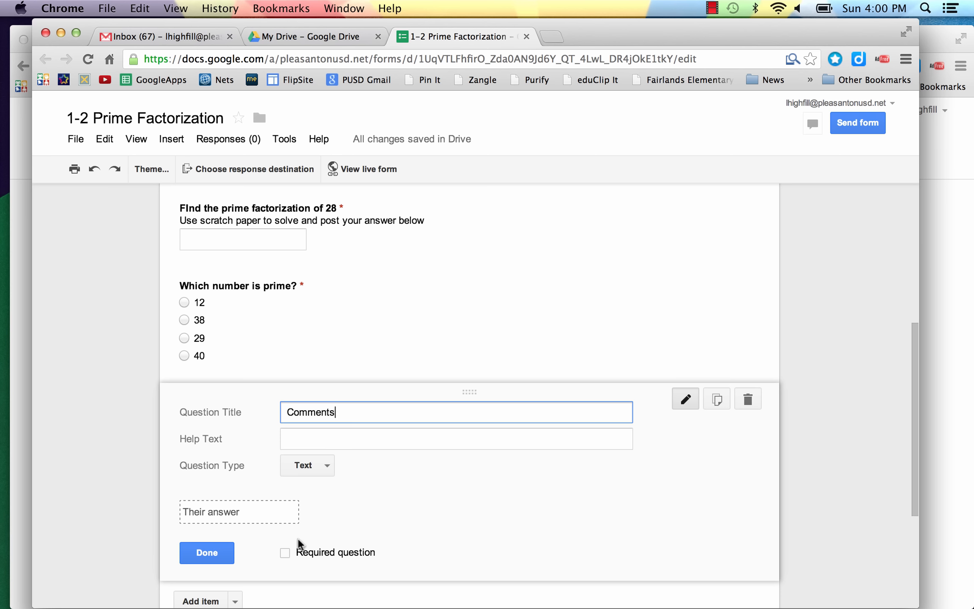
{"action": "left_click", "coordinate": [317, 470]}
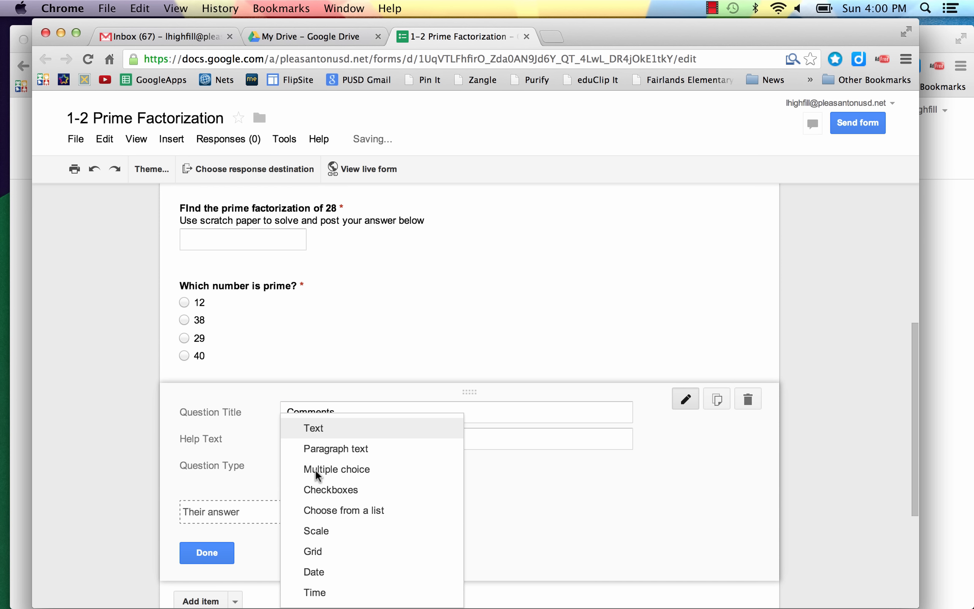
{"action": "left_click", "coordinate": [329, 449]}
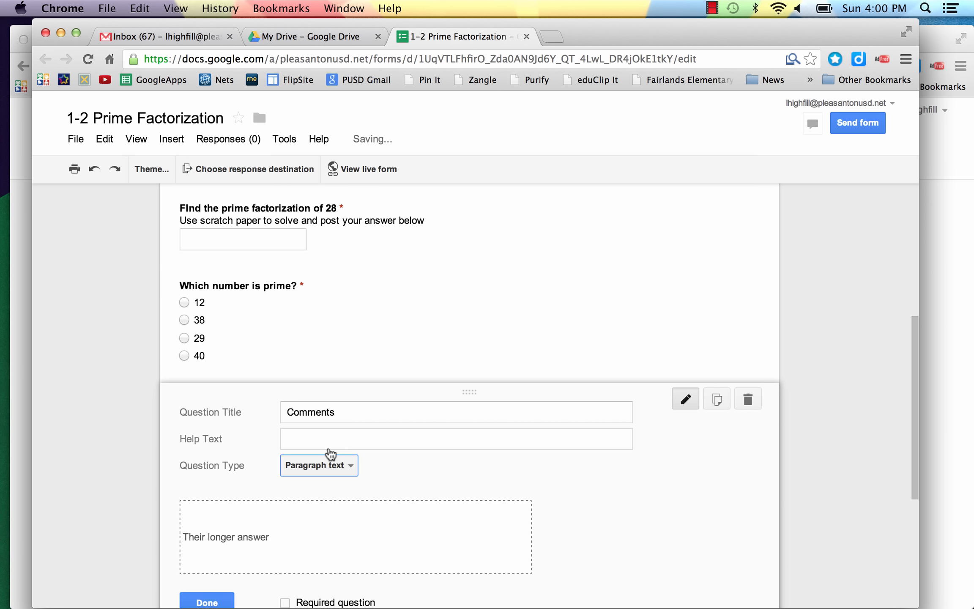
{"action": "scroll", "coordinate": [604, 483], "scroll_direction": "down", "scroll_amount": 2}
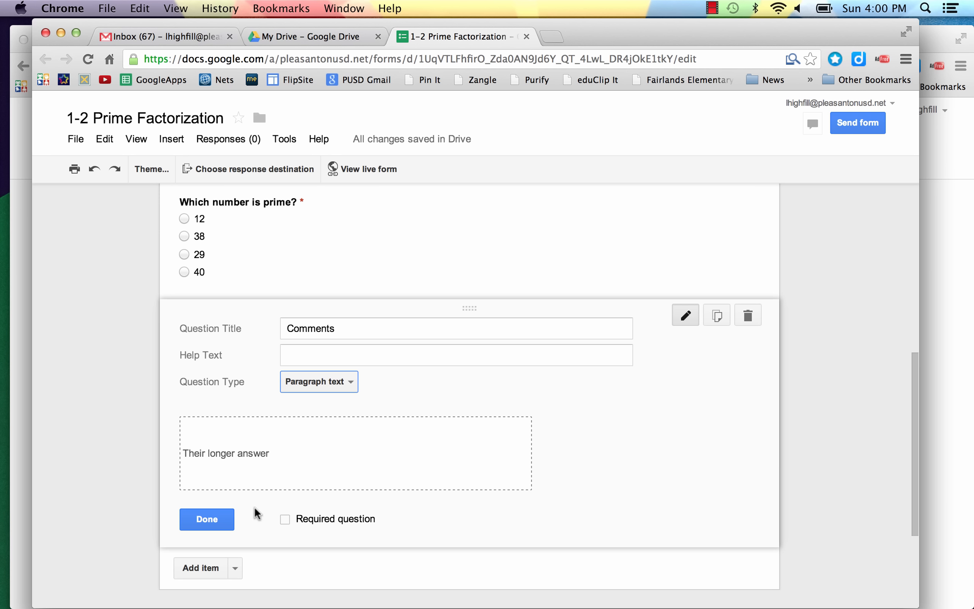
{"action": "left_click", "coordinate": [206, 520]}
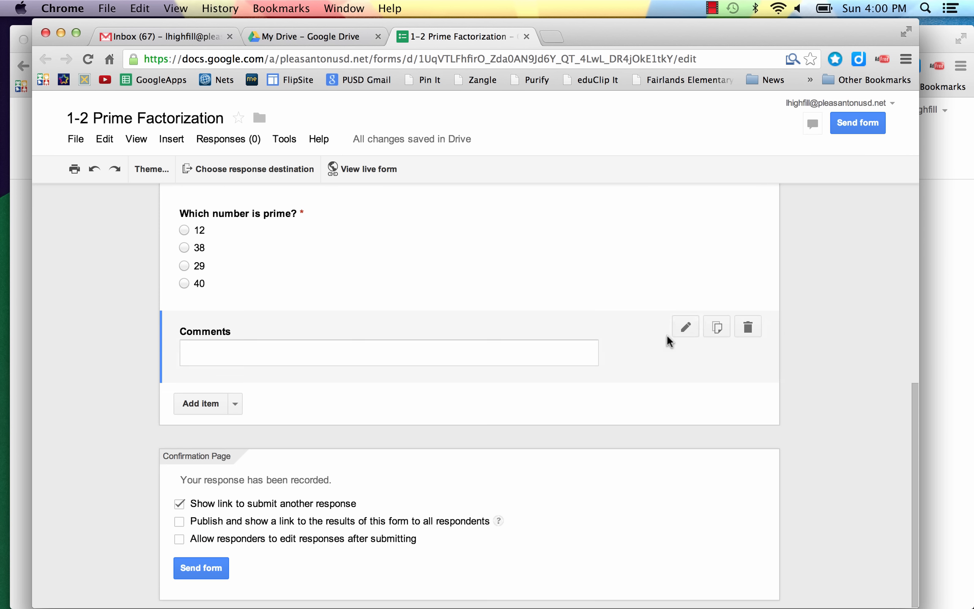
{"action": "scroll", "coordinate": [687, 338], "scroll_direction": "up", "scroll_amount": 6}
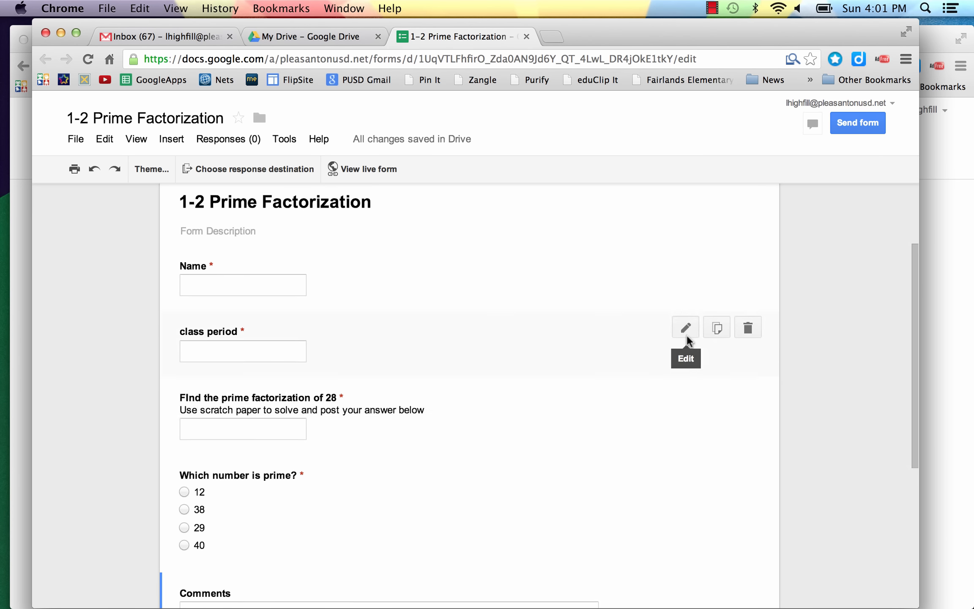
Step: Review the finished form in the editor and open its live version to check all the questions
{"action": "scroll", "coordinate": [687, 338], "scroll_direction": "up", "scroll_amount": 3}
{"action": "scroll", "coordinate": [687, 337], "scroll_direction": "up", "scroll_amount": 2}
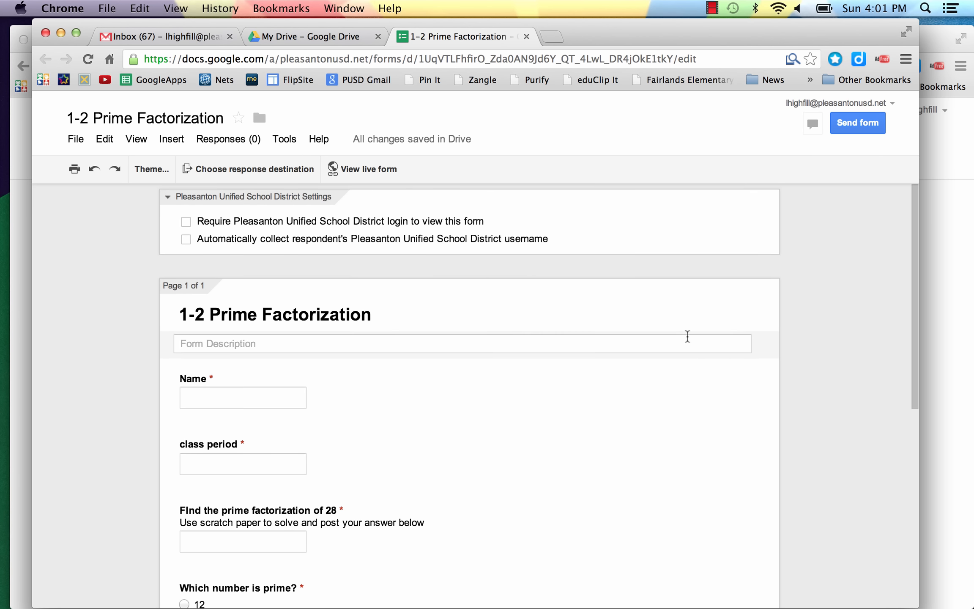
{"action": "scroll", "coordinate": [687, 336], "scroll_direction": "down", "scroll_amount": 15}
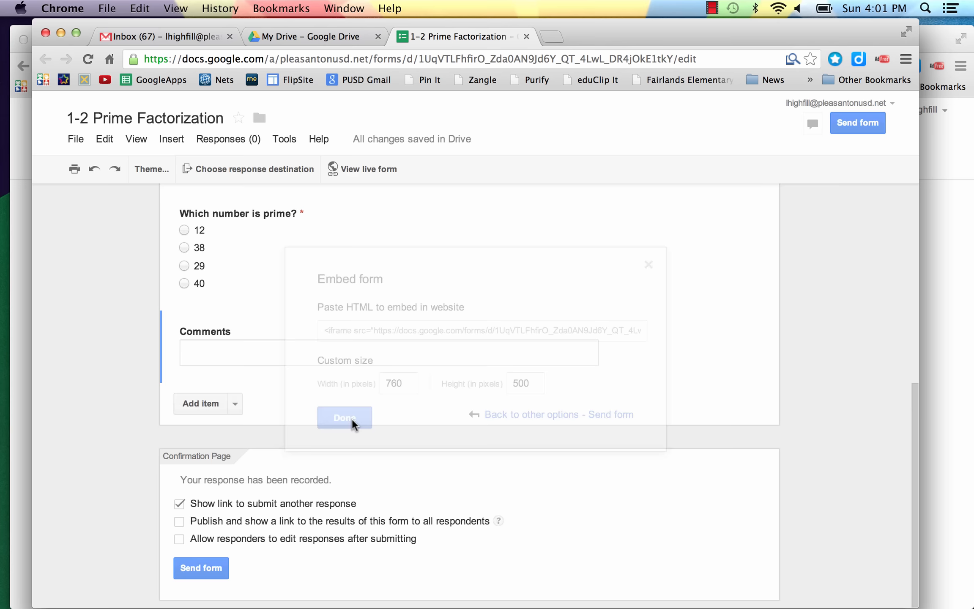
{"action": "scroll", "coordinate": [577, 327], "scroll_direction": "up", "scroll_amount": 10}
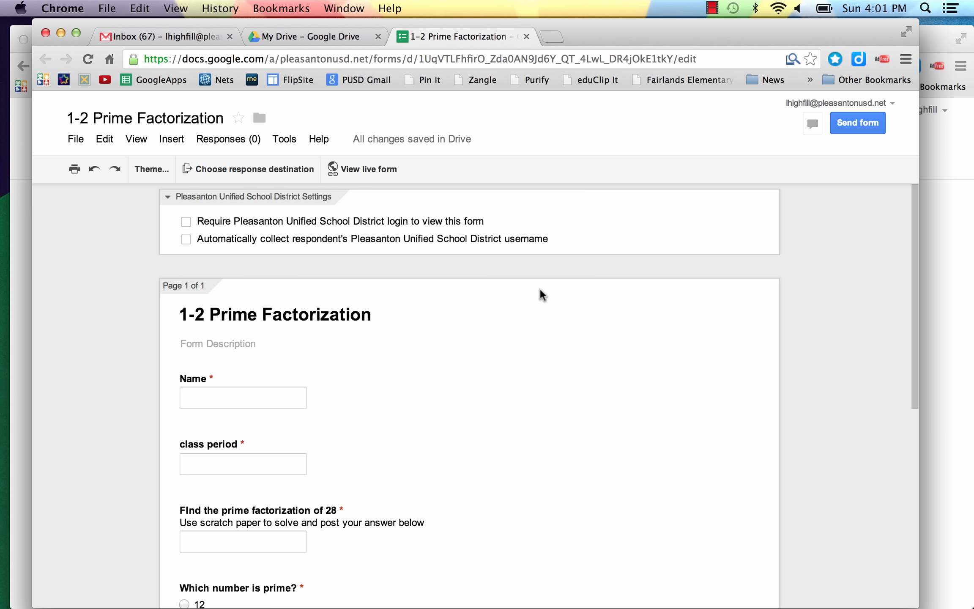
{"action": "left_click", "coordinate": [362, 168]}
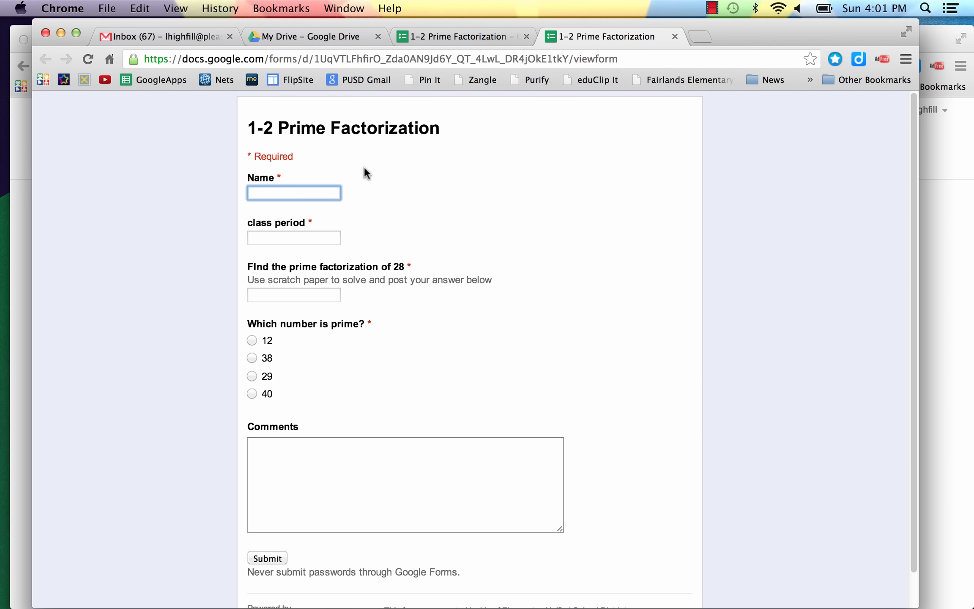
{"action": "scroll", "coordinate": [605, 195], "scroll_direction": "down", "scroll_amount": 2}
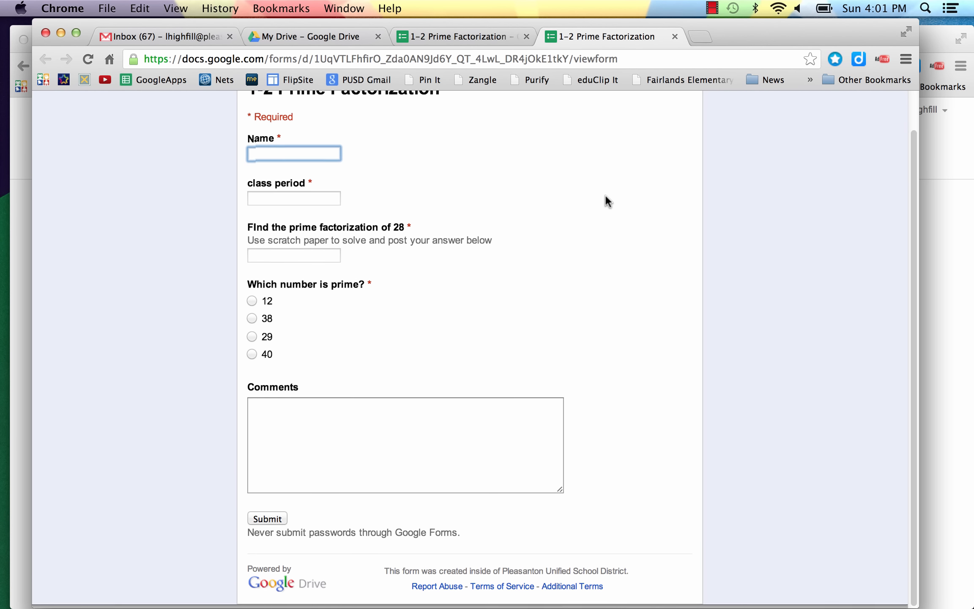
{"action": "scroll", "coordinate": [605, 195], "scroll_direction": "up", "scroll_amount": 2}
{"action": "scroll", "coordinate": [605, 195], "scroll_direction": "down", "scroll_amount": 2}
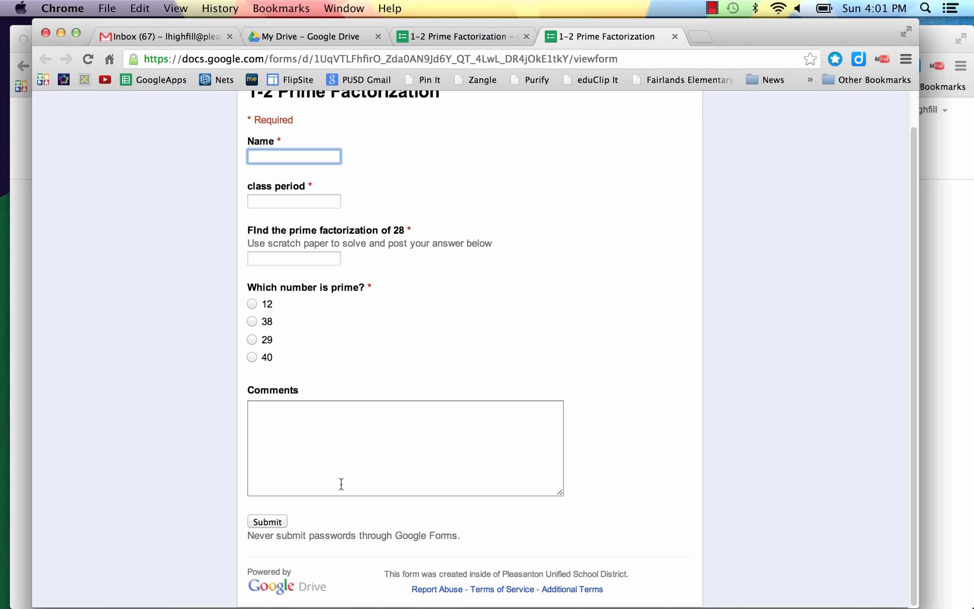
{"action": "scroll", "coordinate": [588, 261], "scroll_direction": "up", "scroll_amount": 2}
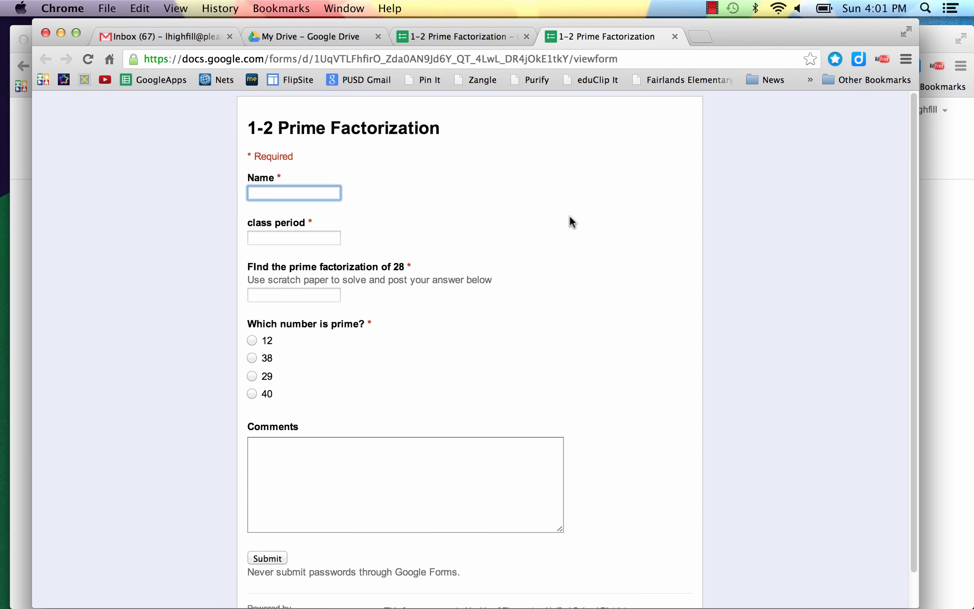
Step: Return to the form editor and create a new spreadsheet named "1-2 Prime Factorization (Responses)" as the response destination
{"action": "left_click", "coordinate": [486, 35]}
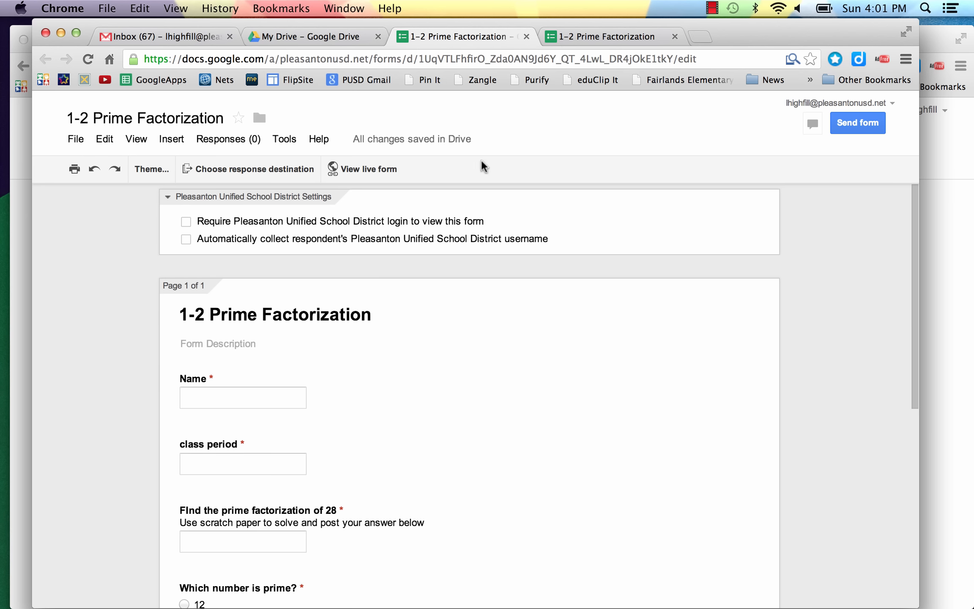
{"action": "left_click", "coordinate": [278, 169]}
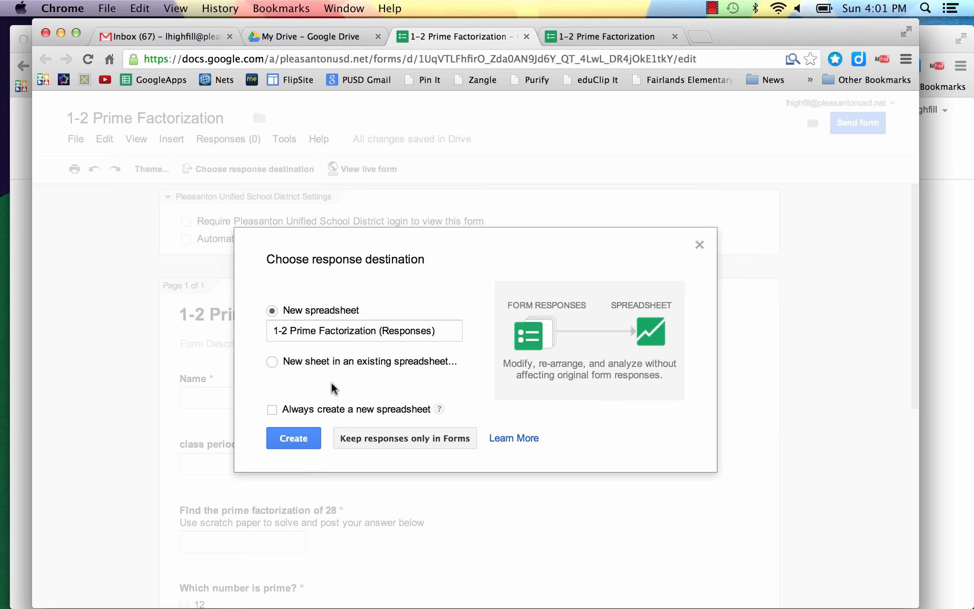
{"action": "left_click", "coordinate": [298, 436]}
{"action": "scroll", "coordinate": [384, 344], "scroll_direction": "up", "scroll_amount": 7}
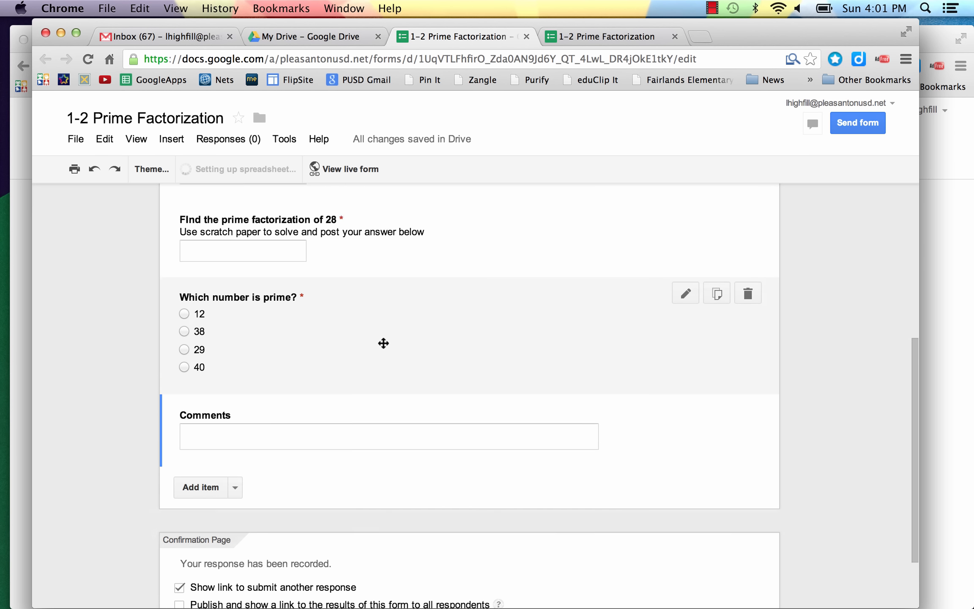
{"action": "scroll", "coordinate": [383, 343], "scroll_direction": "up", "scroll_amount": 1}
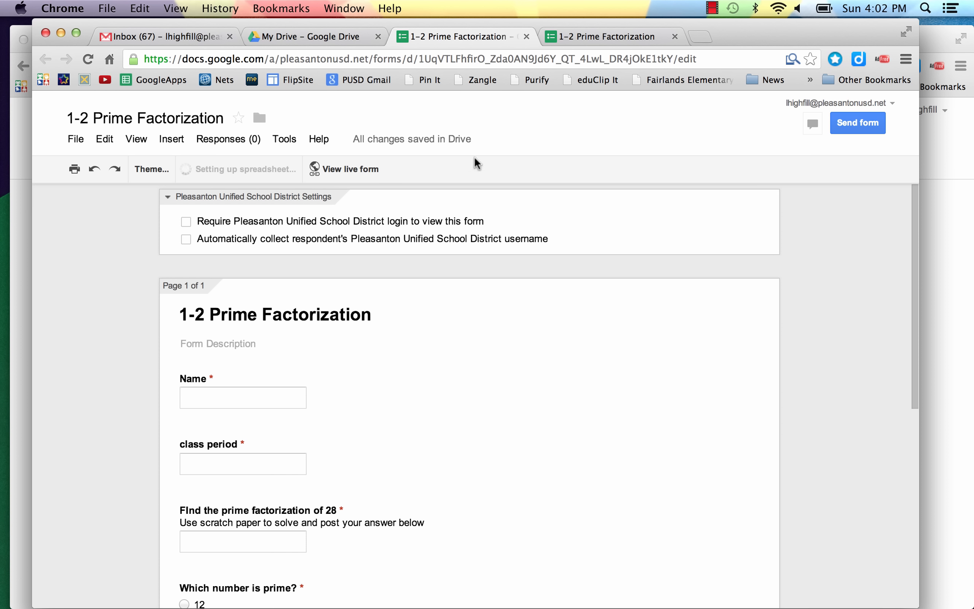
Step: Open sites.google.com in a new tab, switch to the pleasantonusd.net sites and browse their categories
{"action": "left_click", "coordinate": [699, 34]}
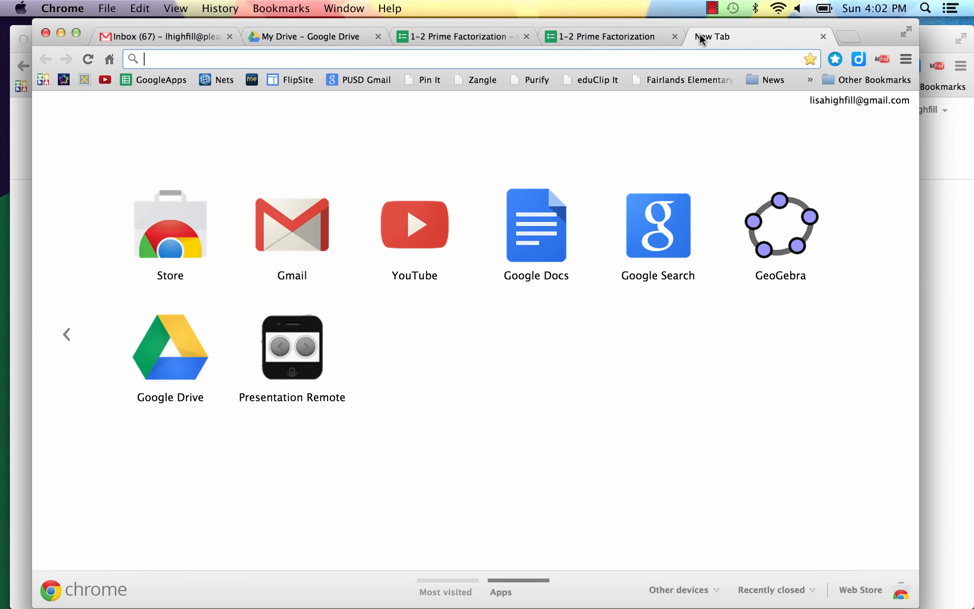
{"action": "type", "text": "sites.google.com"}
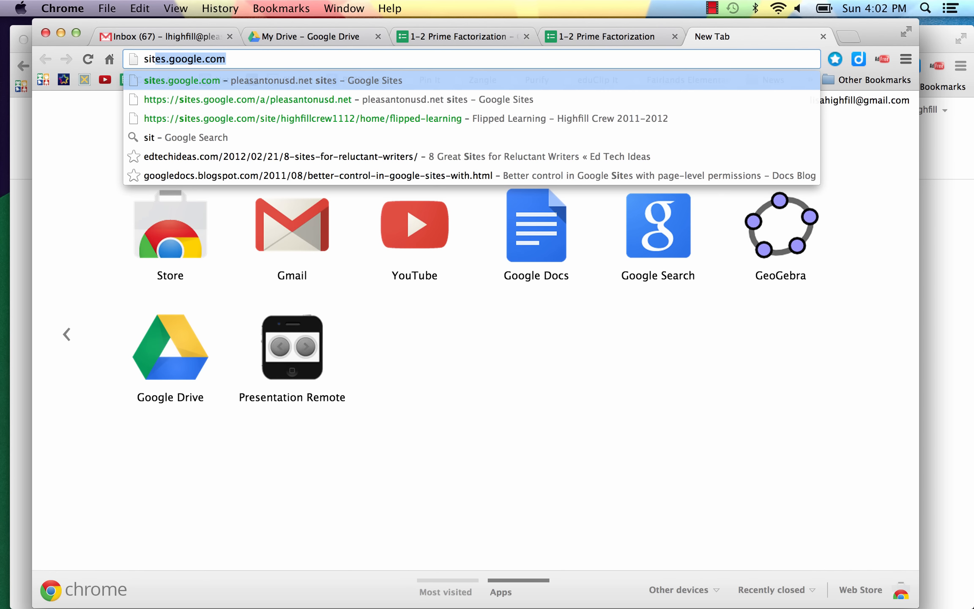
{"action": "key", "text": "Return"}
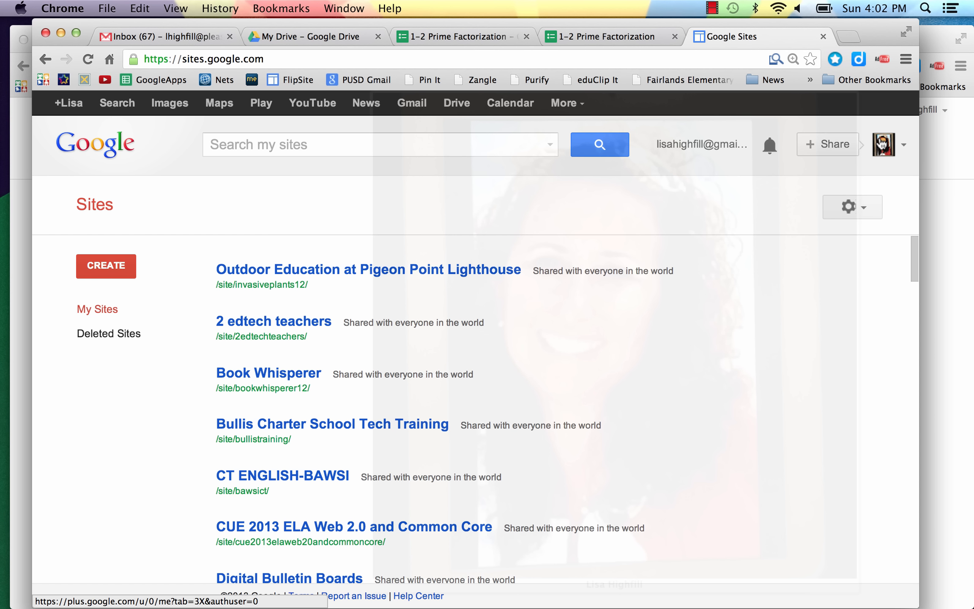
{"action": "left_click", "coordinate": [881, 143]}
{"action": "left_click", "coordinate": [782, 328]}
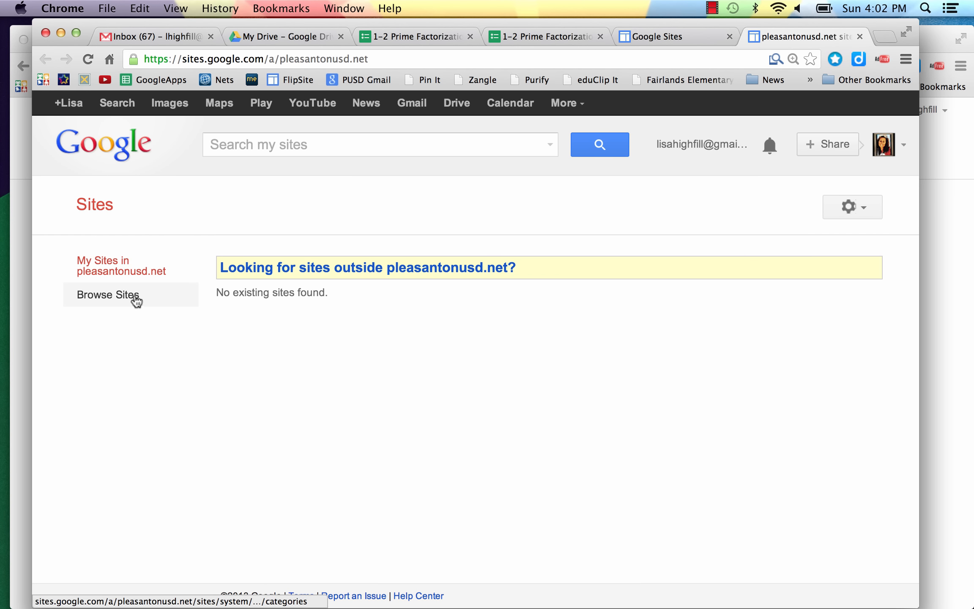
{"action": "left_click", "coordinate": [136, 299]}
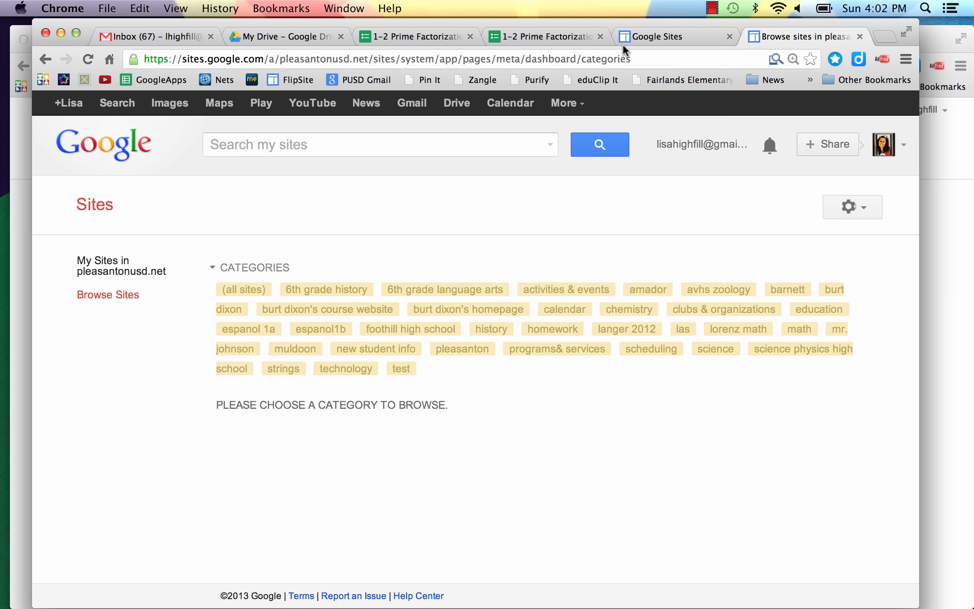
{"action": "left_click", "coordinate": [713, 9]}
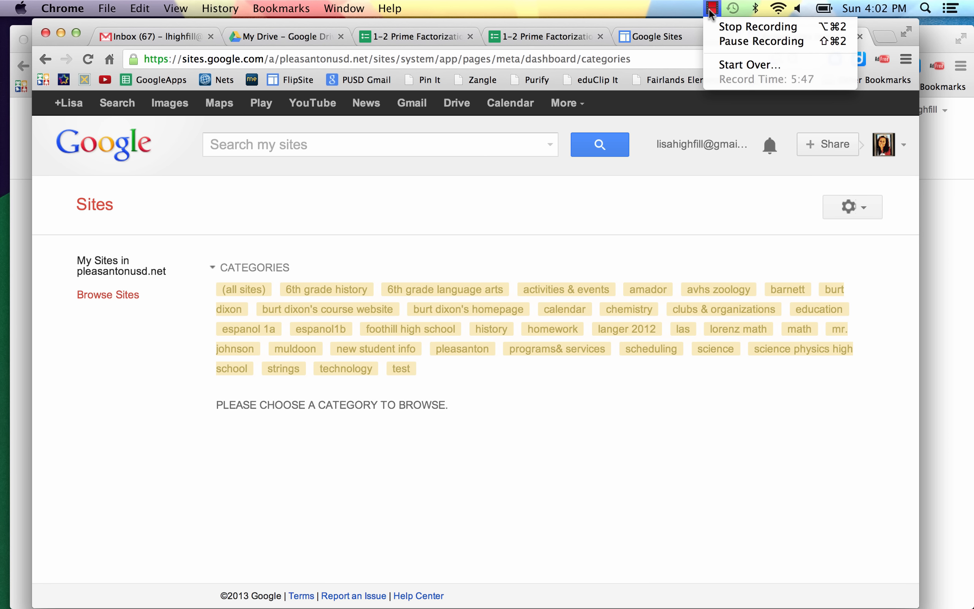
{"action": "left_click", "coordinate": [734, 41]}
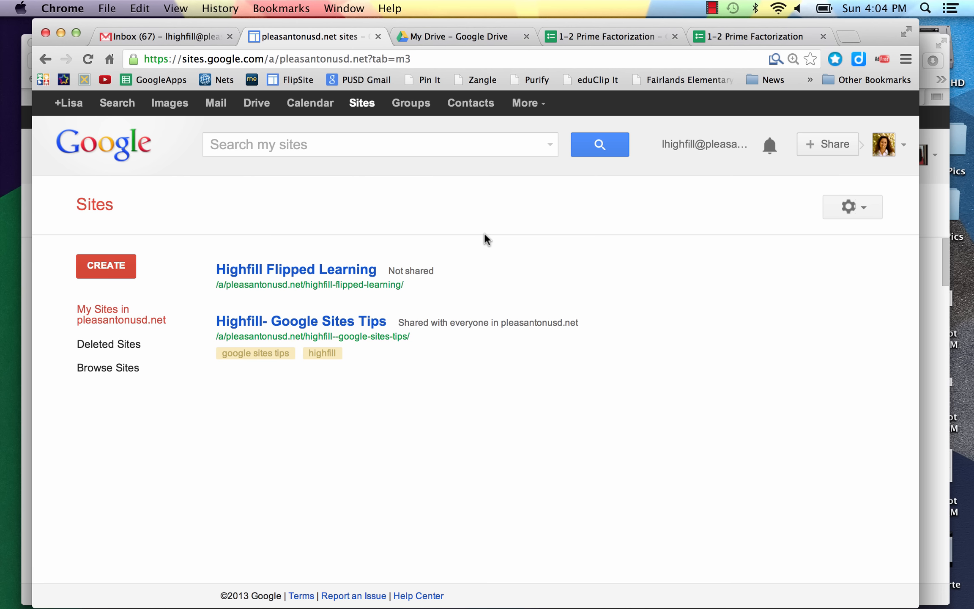
Step: Open the 1-2 Prime Factorization page of the Flipped Learning site and look over its embedded content
{"action": "left_click", "coordinate": [338, 271]}
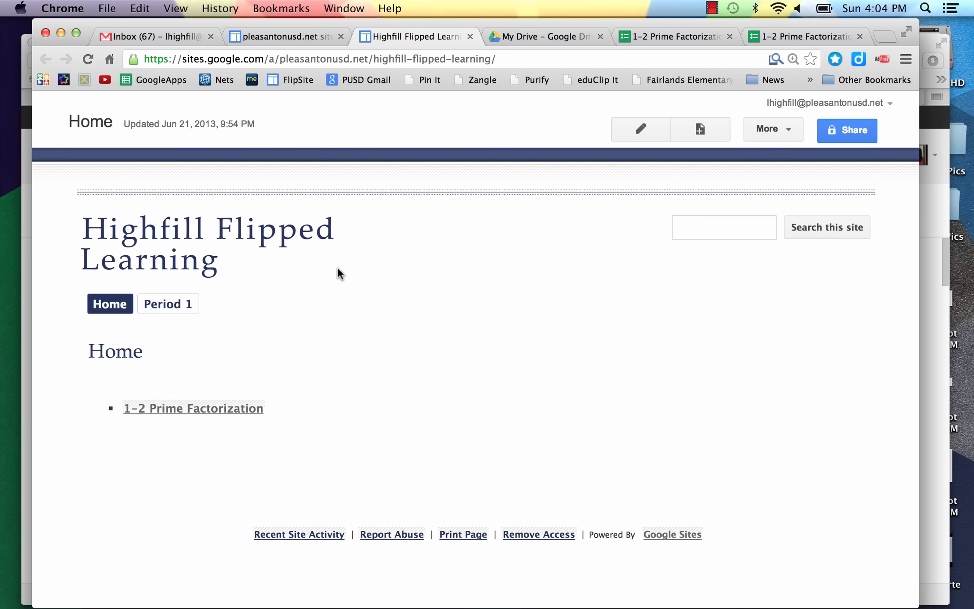
{"action": "left_click", "coordinate": [213, 410]}
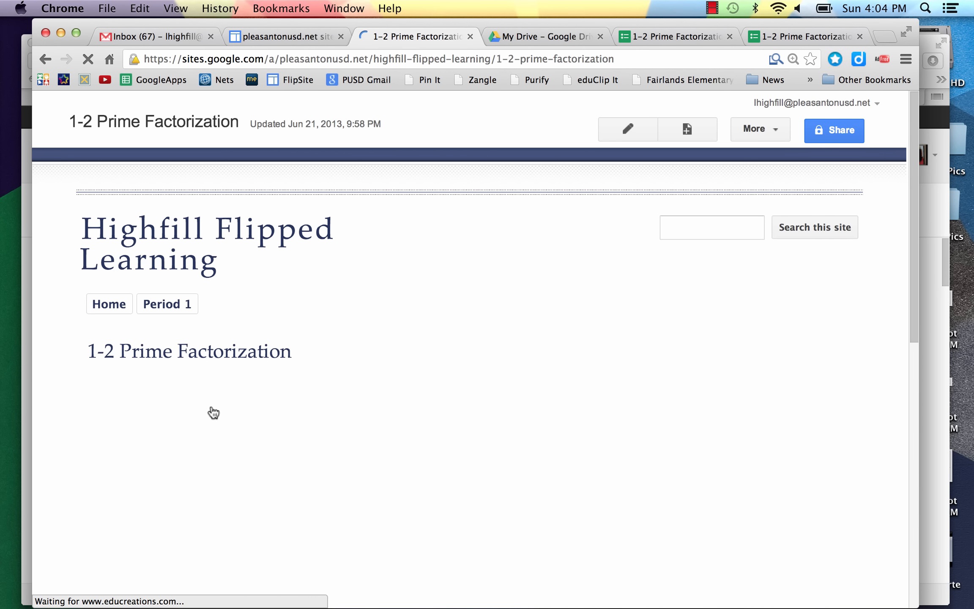
{"action": "scroll", "coordinate": [552, 321], "scroll_direction": "down", "scroll_amount": 3}
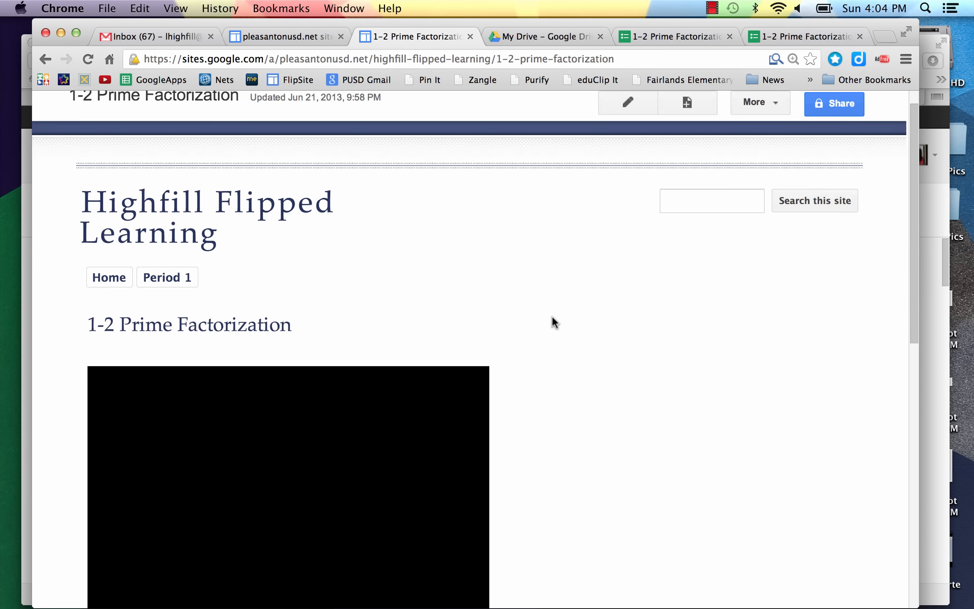
{"action": "scroll", "coordinate": [552, 317], "scroll_direction": "down", "scroll_amount": 6}
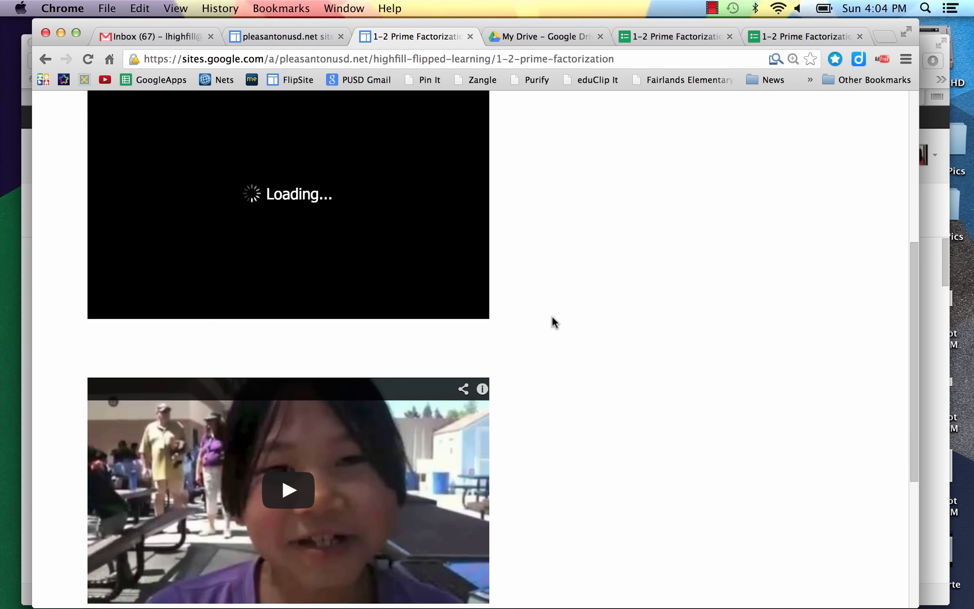
{"action": "scroll", "coordinate": [552, 317], "scroll_direction": "up", "scroll_amount": 9}
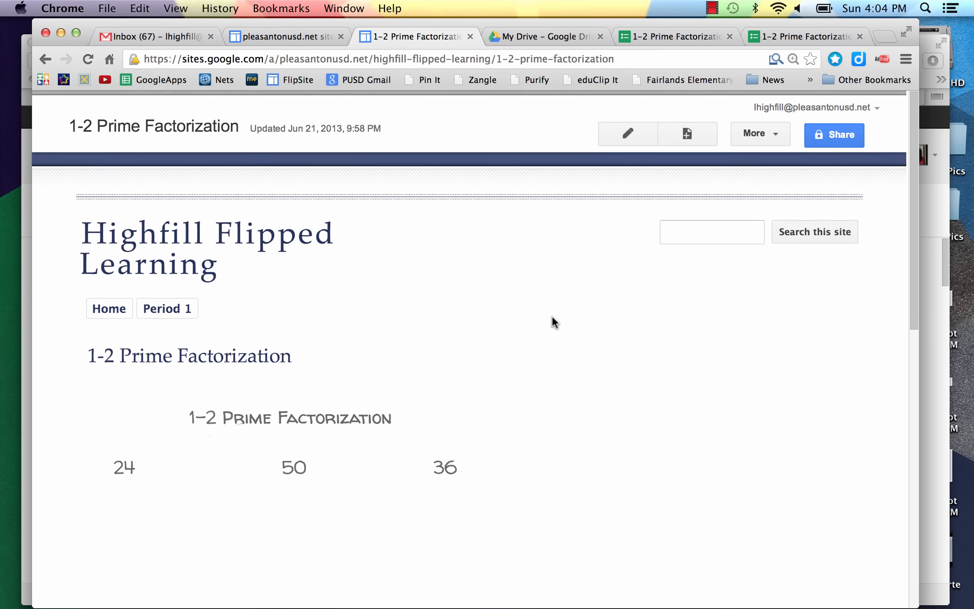
Step: Start editing the 1-2 Prime Factorization page and remove the YouTube video from its left column
{"action": "left_click", "coordinate": [629, 127]}
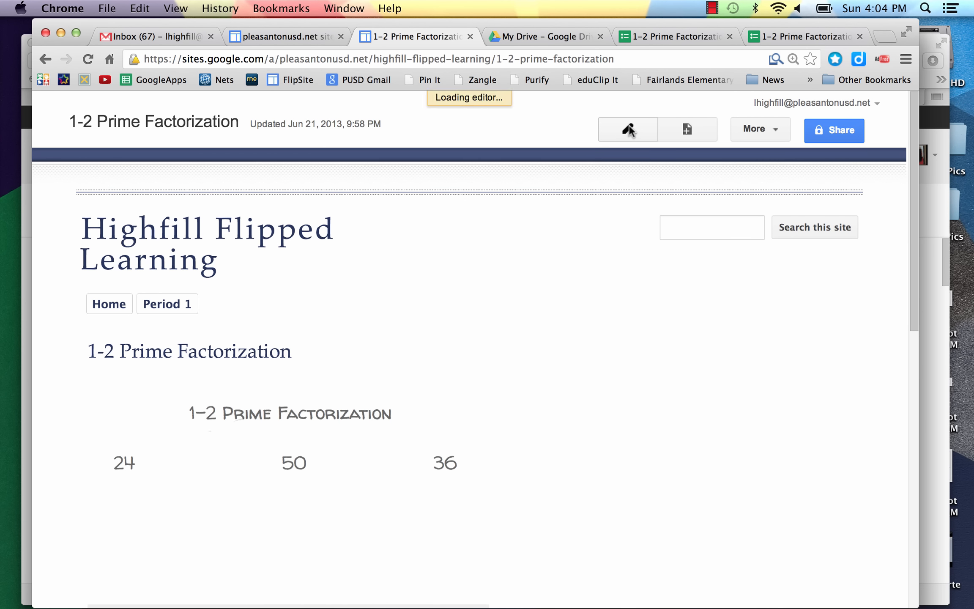
{"action": "scroll", "coordinate": [622, 322], "scroll_direction": "down", "scroll_amount": 3}
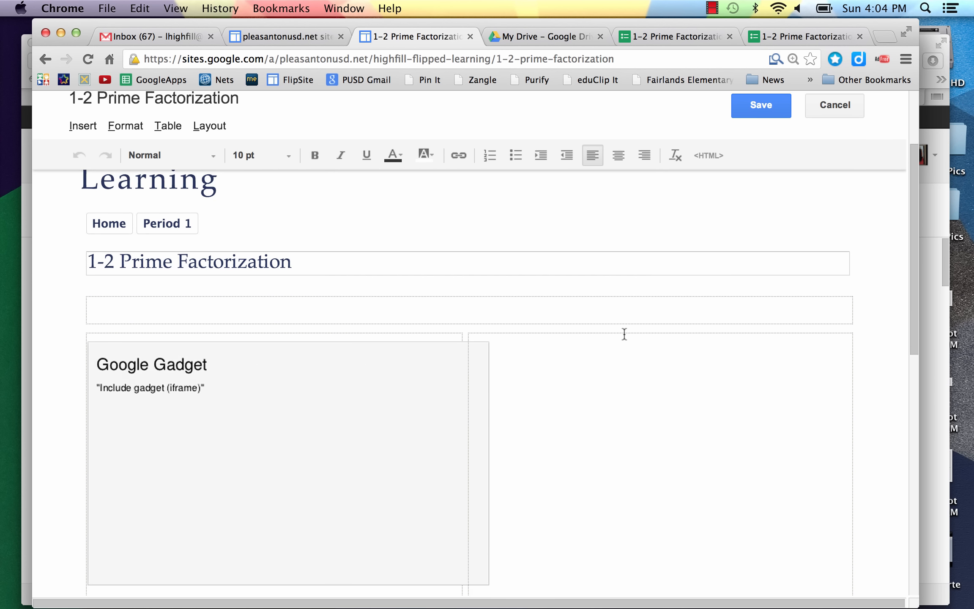
{"action": "scroll", "coordinate": [624, 334], "scroll_direction": "down", "scroll_amount": 8}
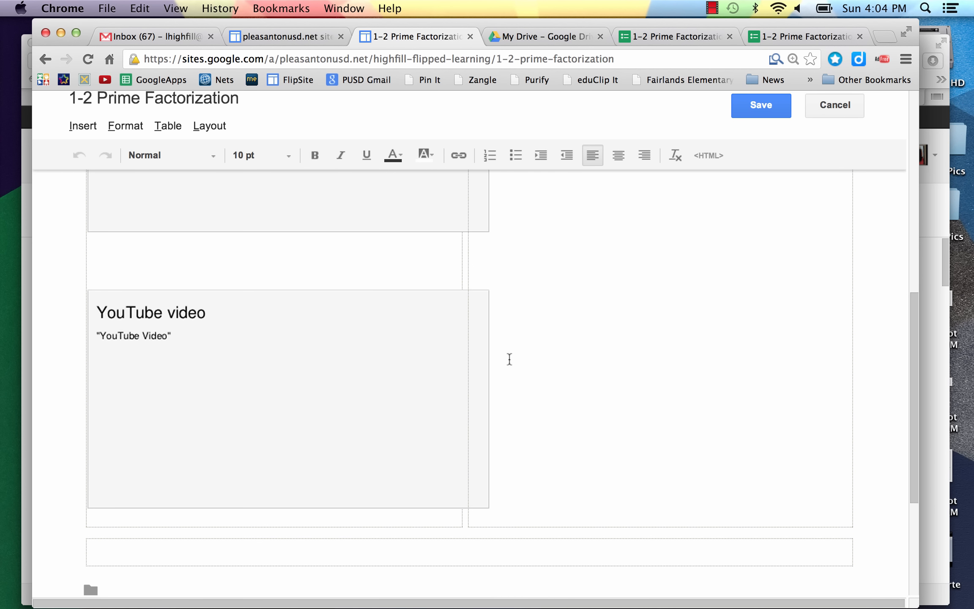
{"action": "left_click", "coordinate": [398, 387]}
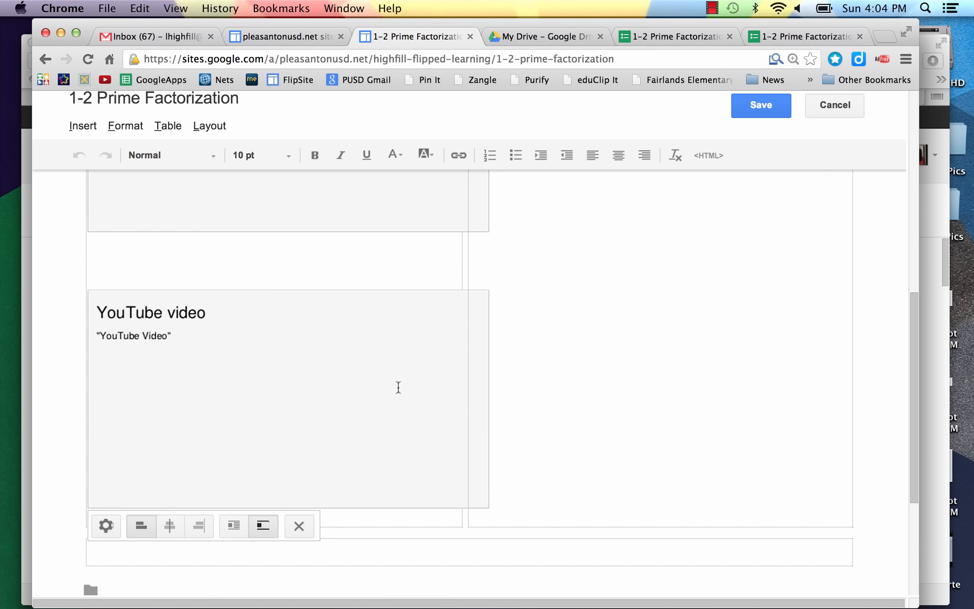
{"action": "left_click", "coordinate": [299, 526]}
{"action": "scroll", "coordinate": [530, 353], "scroll_direction": "up", "scroll_amount": 10}
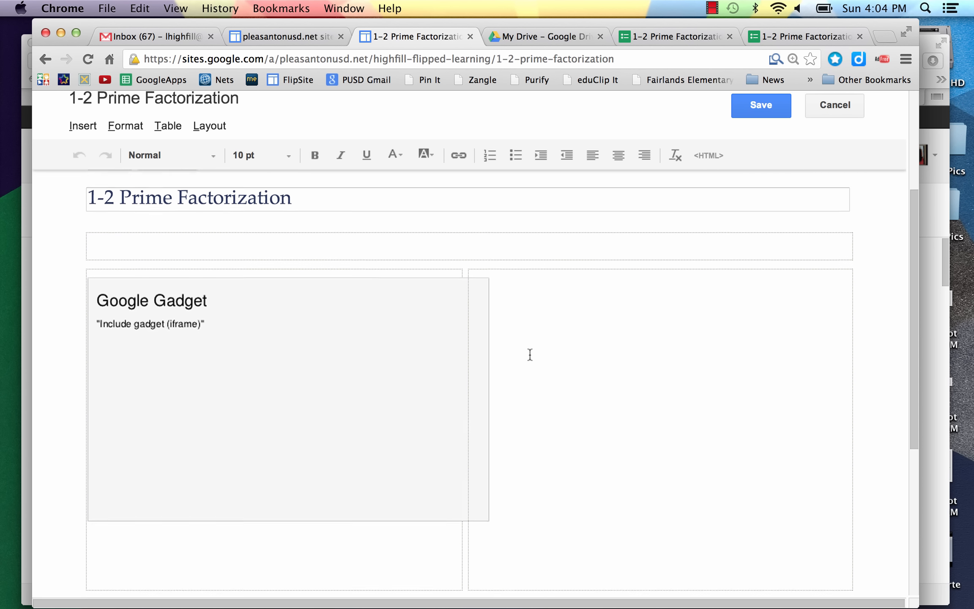
Step: Insert the "1-2 Prime Factorization" spreadsheet form into the page's empty right column, with its border and title excluded
{"action": "left_click", "coordinate": [547, 312]}
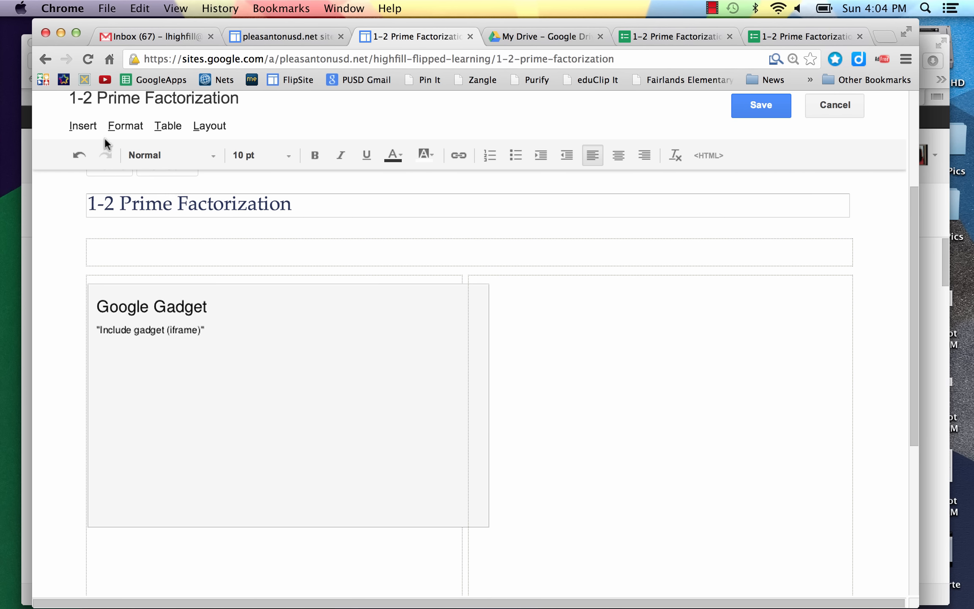
{"action": "left_click", "coordinate": [90, 125]}
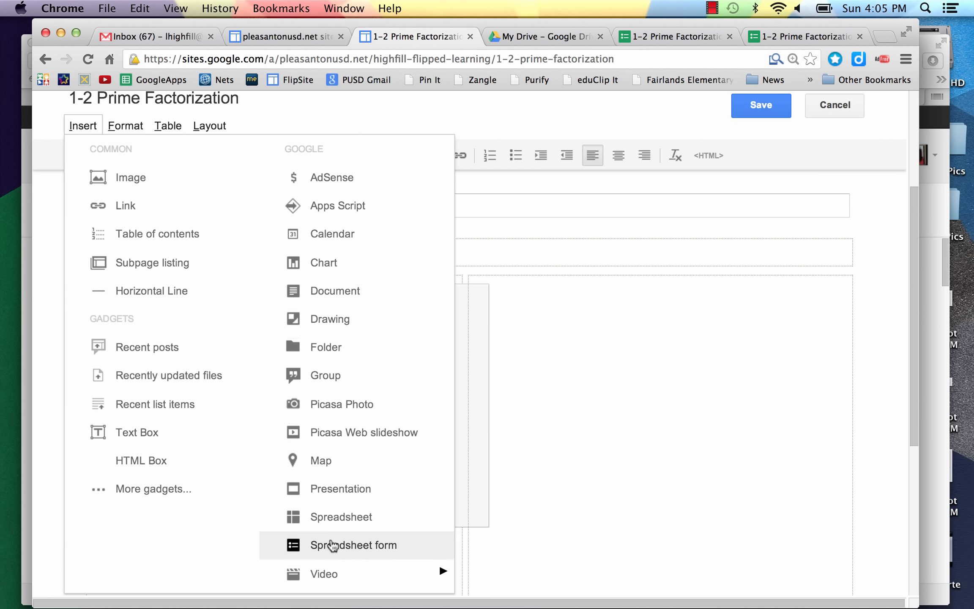
{"action": "left_click", "coordinate": [340, 545]}
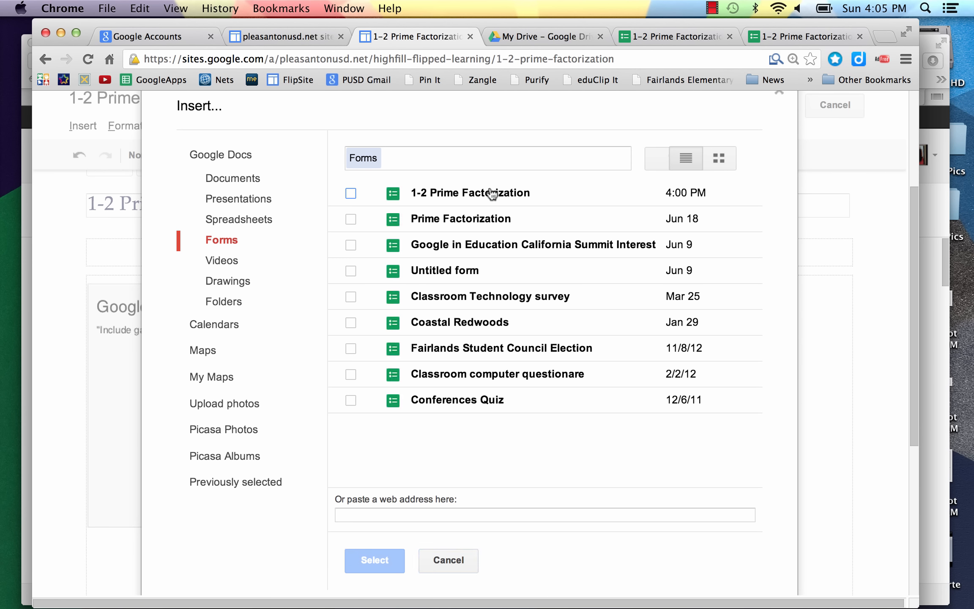
{"action": "left_click", "coordinate": [351, 194]}
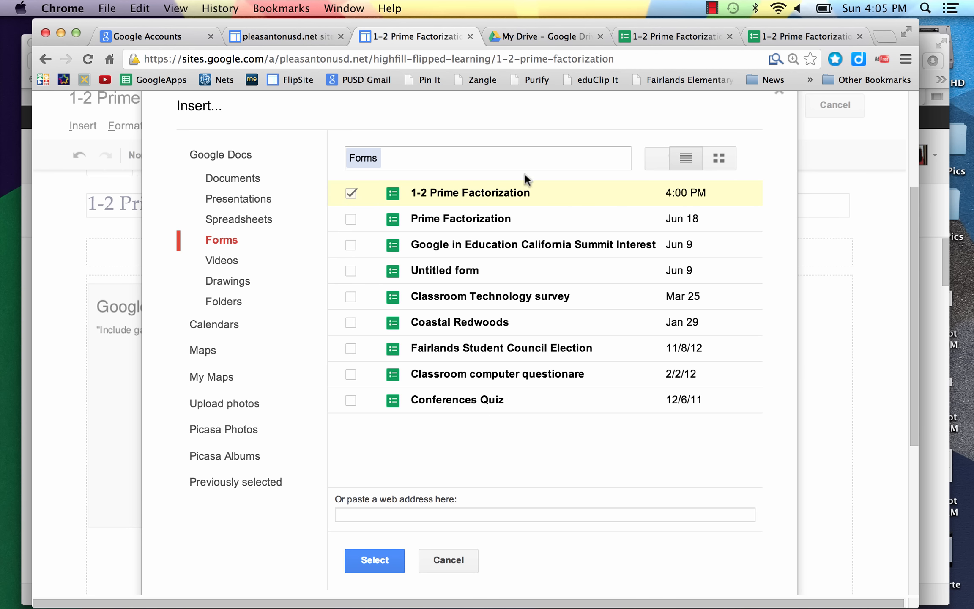
{"action": "left_click", "coordinate": [384, 558]}
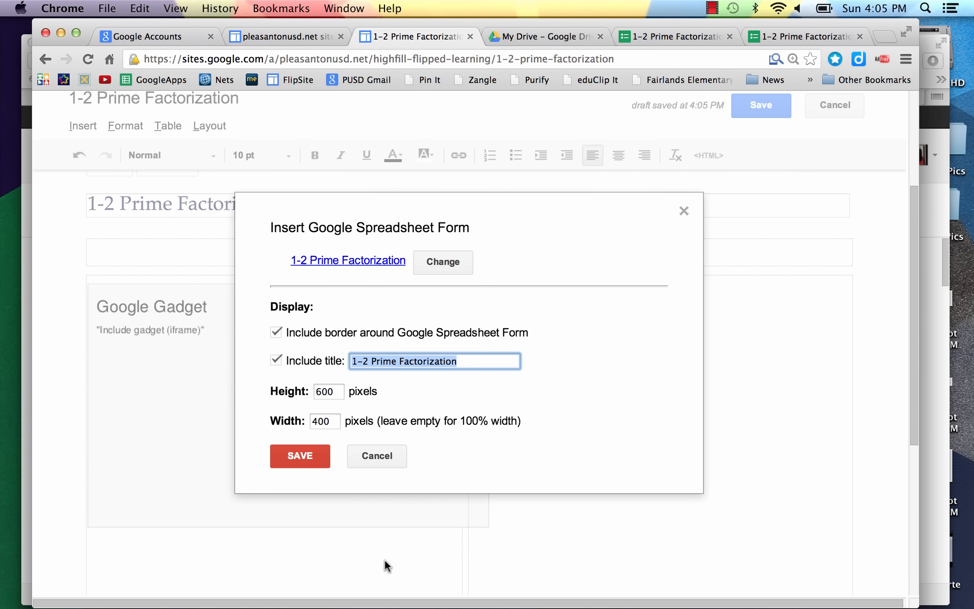
{"action": "left_click", "coordinate": [277, 334]}
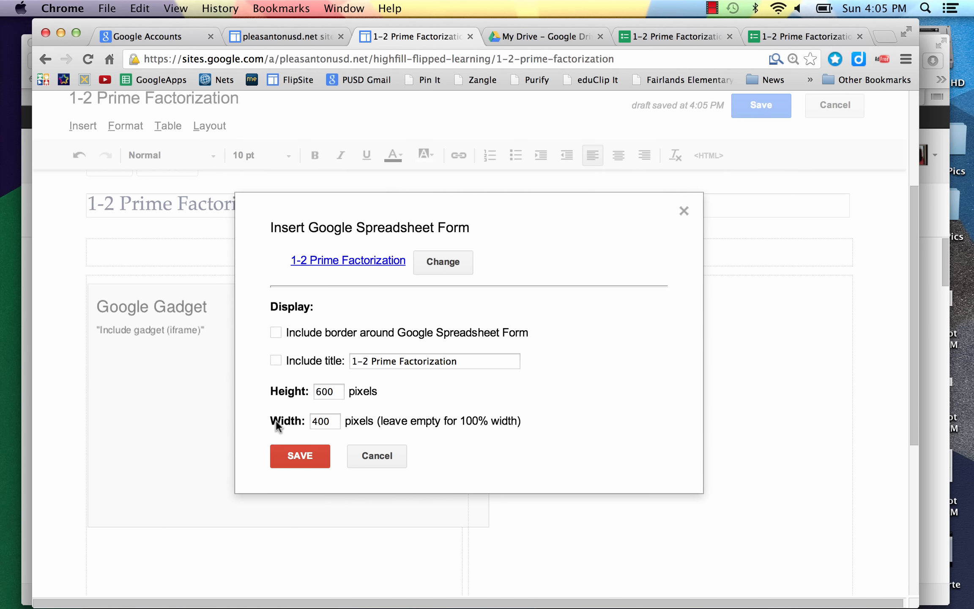
{"action": "left_click", "coordinate": [298, 456]}
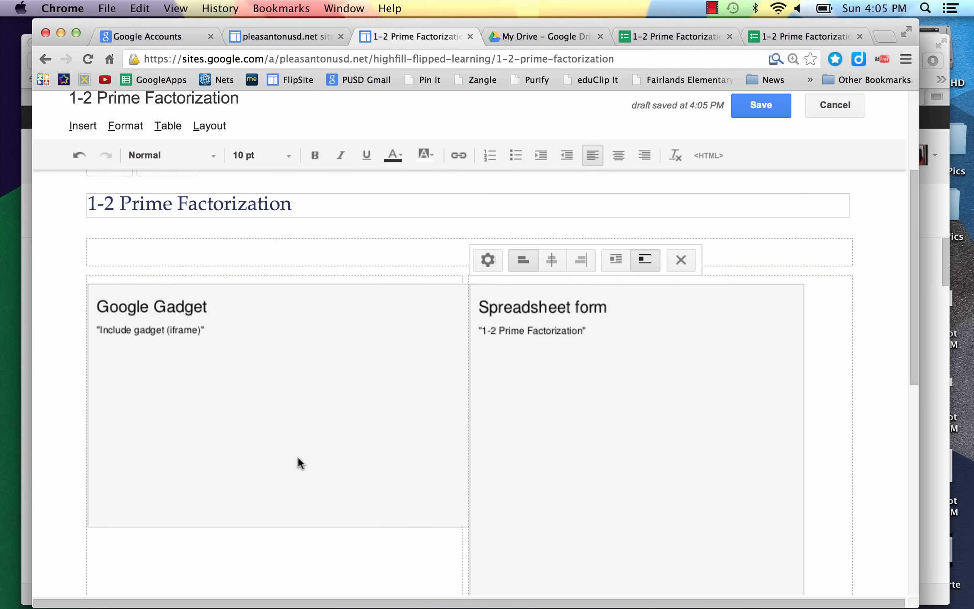
Step: Center the embedded spreadsheet form in the page's right column and save the 1-2 Prime Factorization page
{"action": "left_click", "coordinate": [551, 259]}
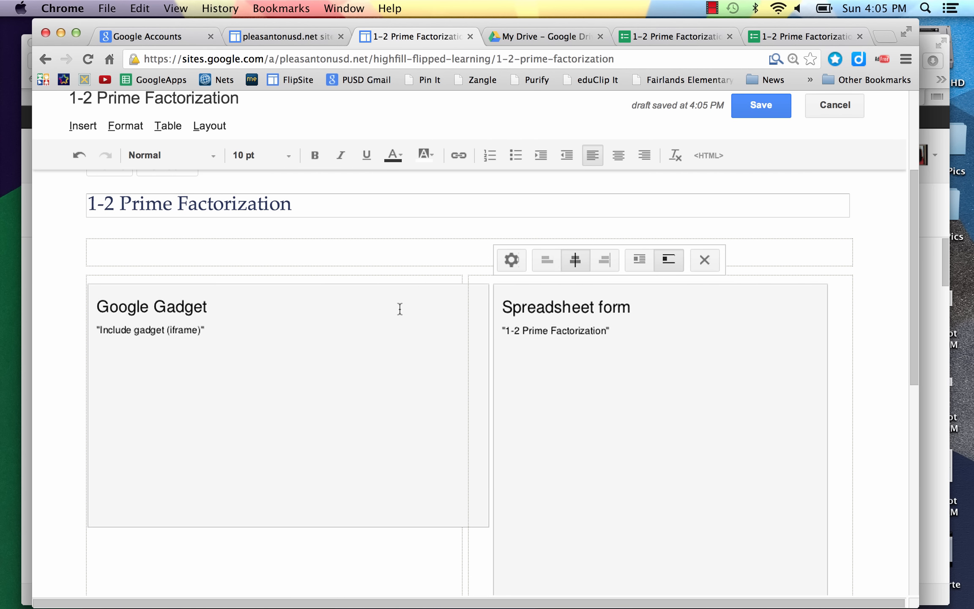
{"action": "left_click", "coordinate": [764, 106]}
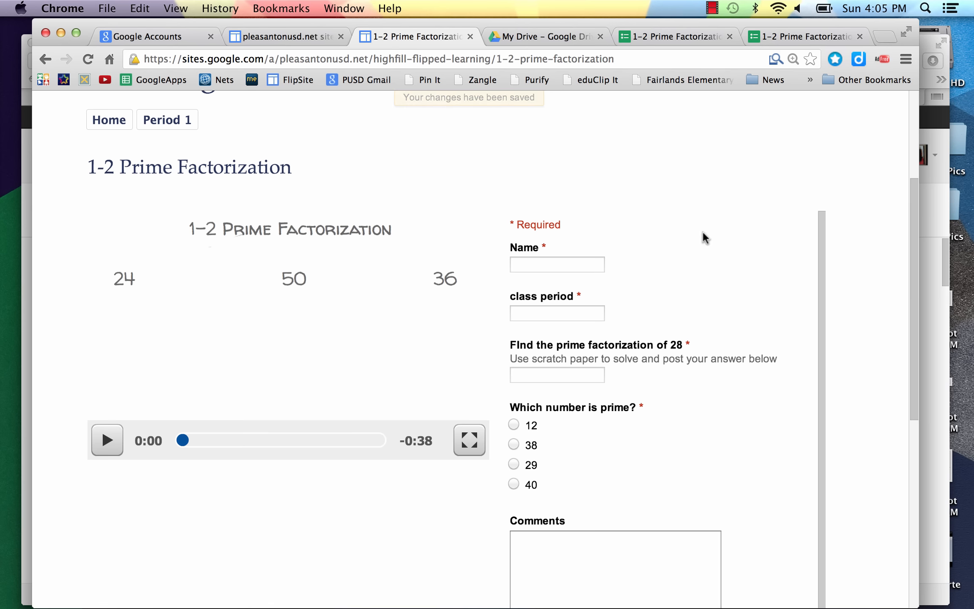
{"action": "scroll", "coordinate": [713, 253], "scroll_direction": "down", "scroll_amount": 10}
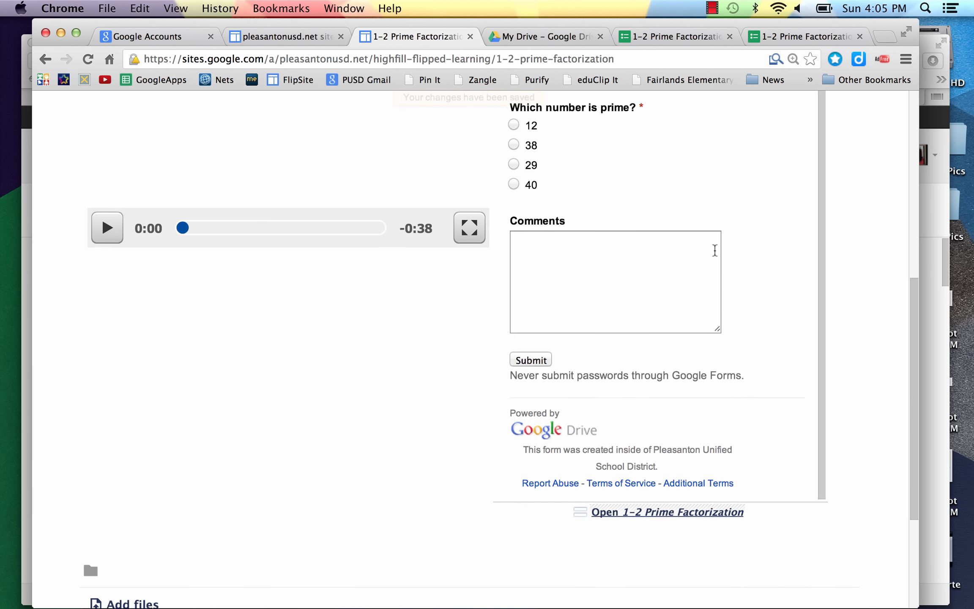
{"action": "scroll", "coordinate": [714, 252], "scroll_direction": "up", "scroll_amount": 10}
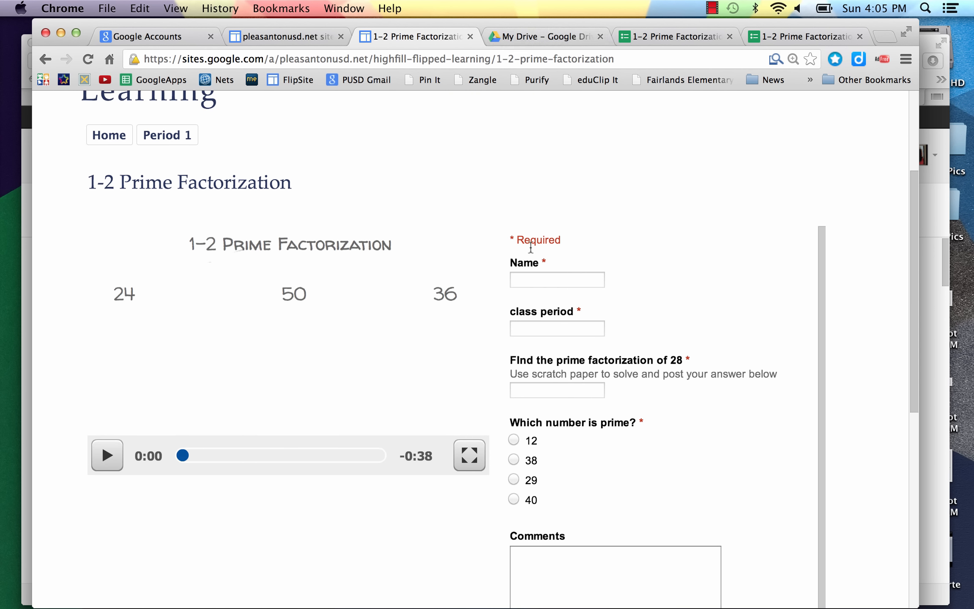
{"action": "scroll", "coordinate": [685, 224], "scroll_direction": "down", "scroll_amount": 2}
{"action": "scroll", "coordinate": [685, 225], "scroll_direction": "up", "scroll_amount": 2}
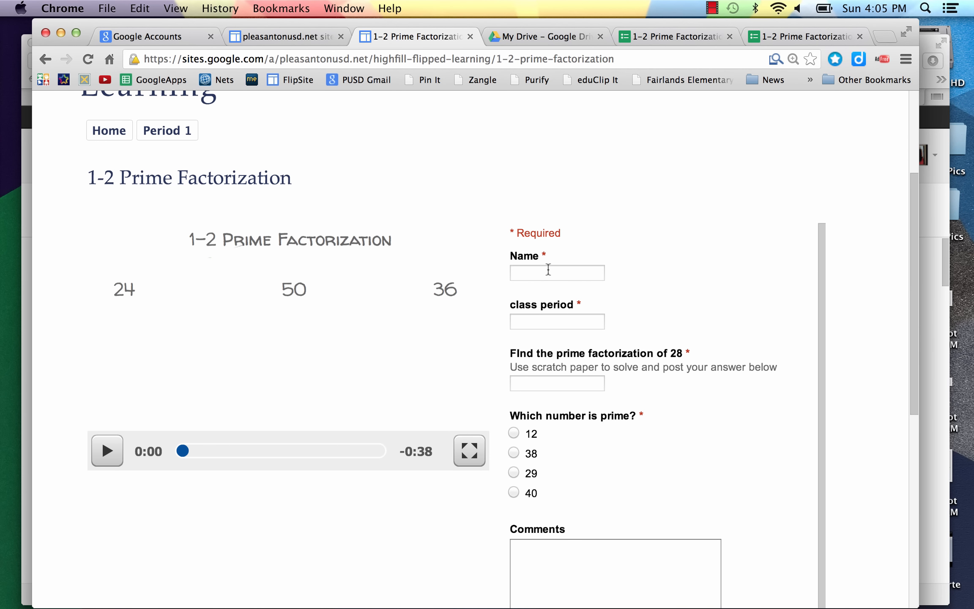
Step: Fill in the embedded form with a first name, class period 3, factorization answer "dfjakgakdhjg" and 29 as the prime number
{"action": "left_click", "coordinate": [548, 272]}
{"action": "type", "text": "Lisa"}
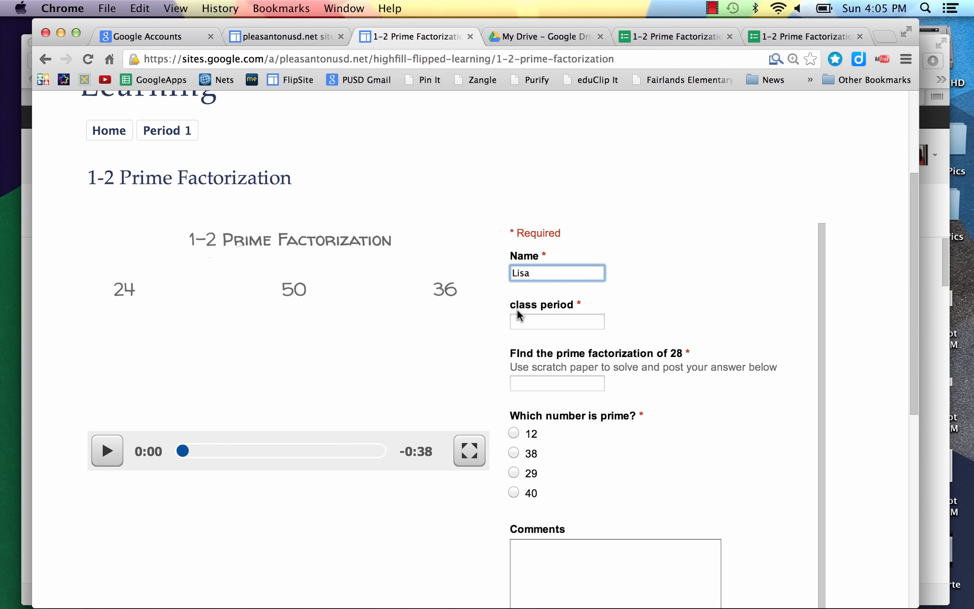
{"action": "left_click", "coordinate": [524, 320]}
{"action": "type", "text": "3"}
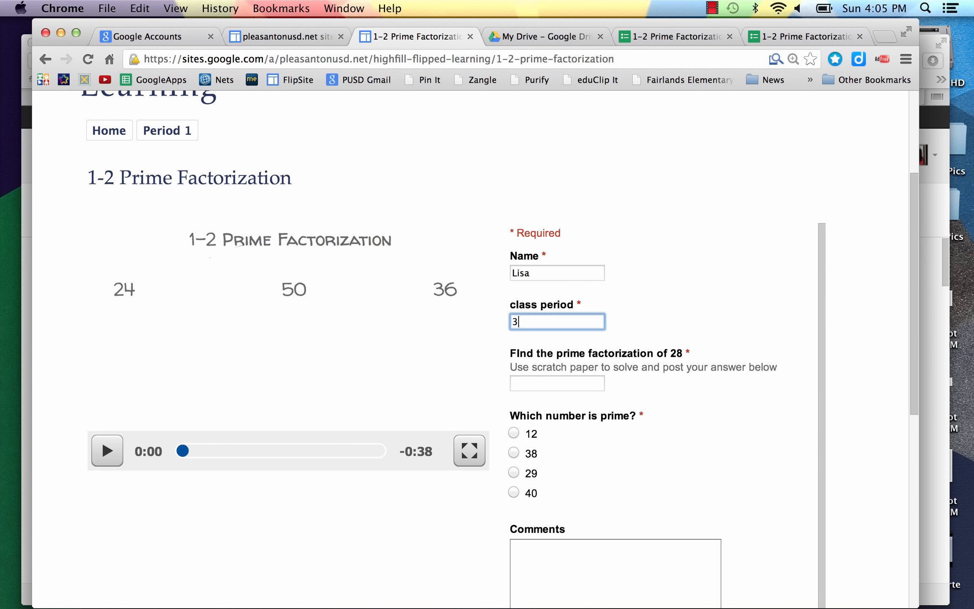
{"action": "left_click", "coordinate": [533, 384]}
{"action": "type", "text": "dfjakgakdhjg"}
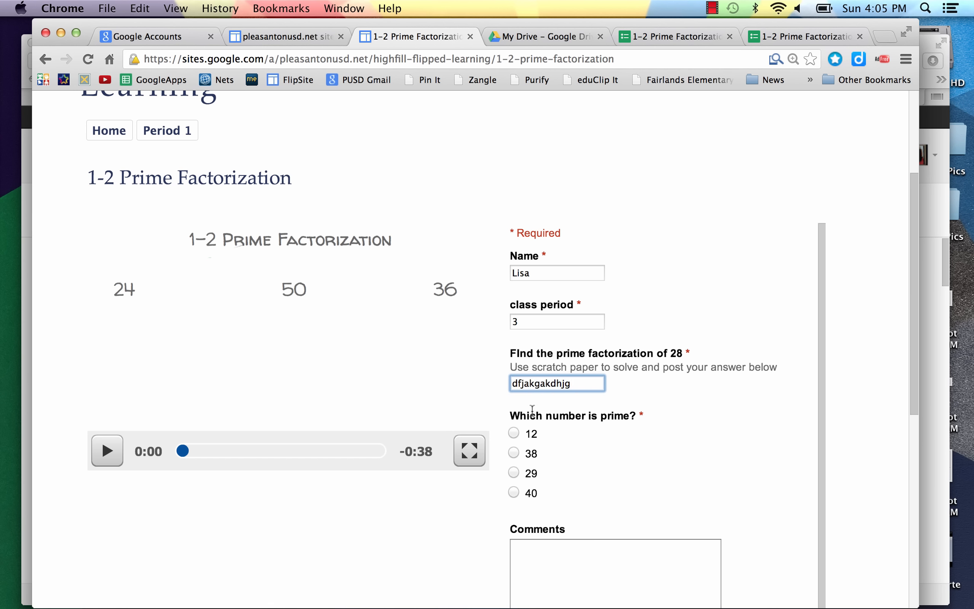
{"action": "left_click", "coordinate": [513, 472]}
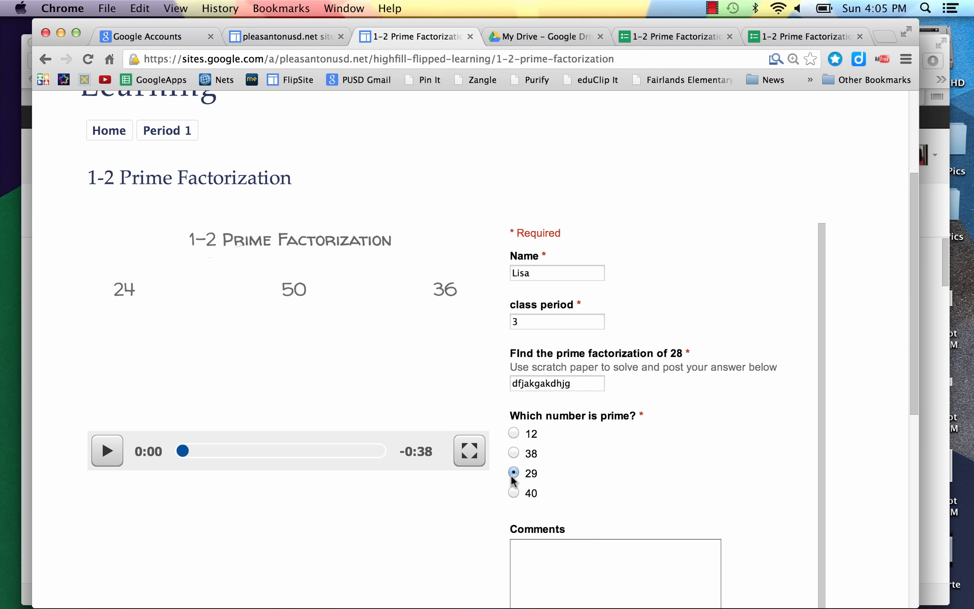
Step: Enter the comment "This was great!" in the embedded form and submit the response
{"action": "left_click", "coordinate": [547, 550]}
{"action": "type", "text": "This w"}
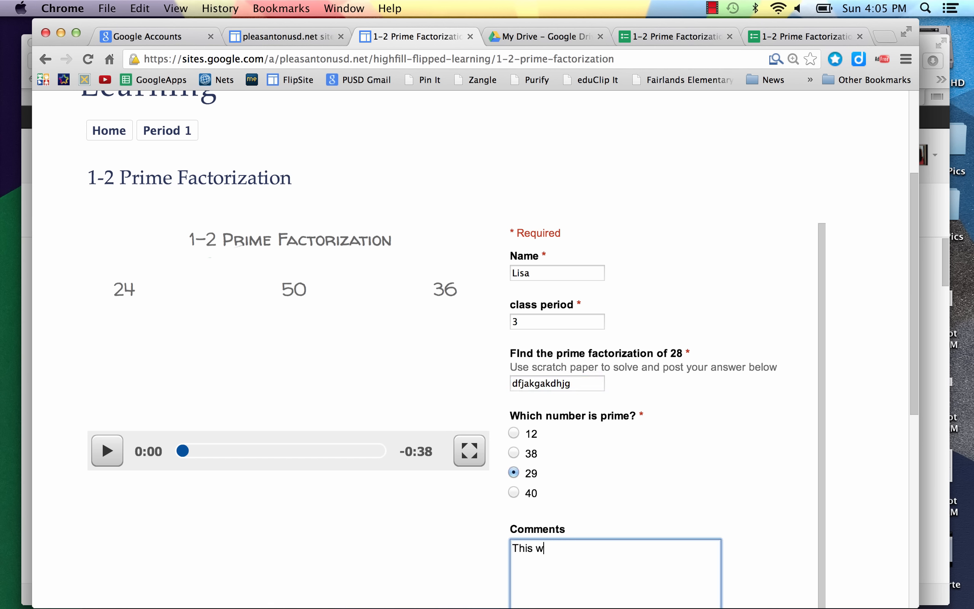
{"action": "type", "text": "as great!"}
{"action": "scroll", "coordinate": [685, 202], "scroll_direction": "down", "scroll_amount": 5}
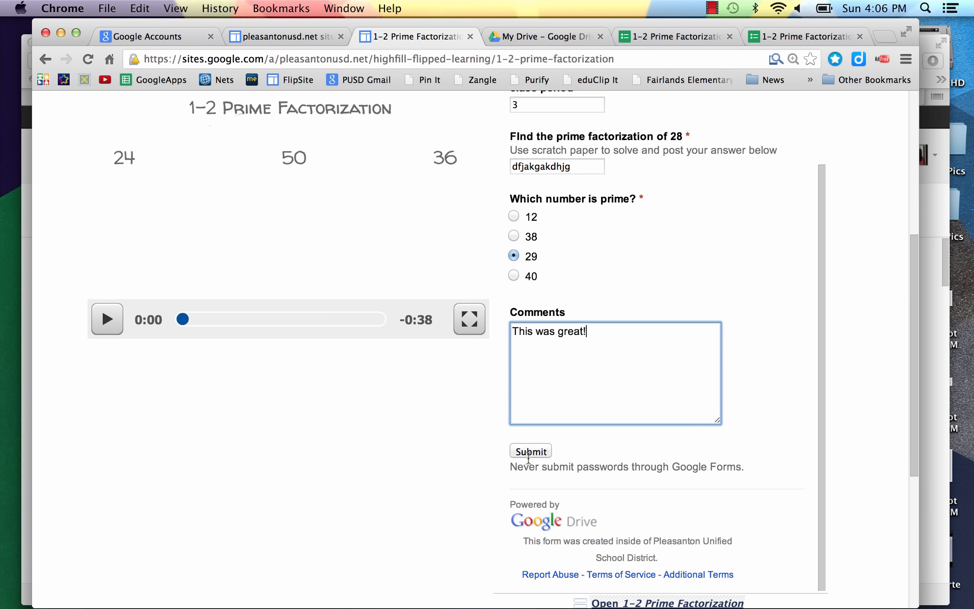
{"action": "left_click", "coordinate": [529, 452]}
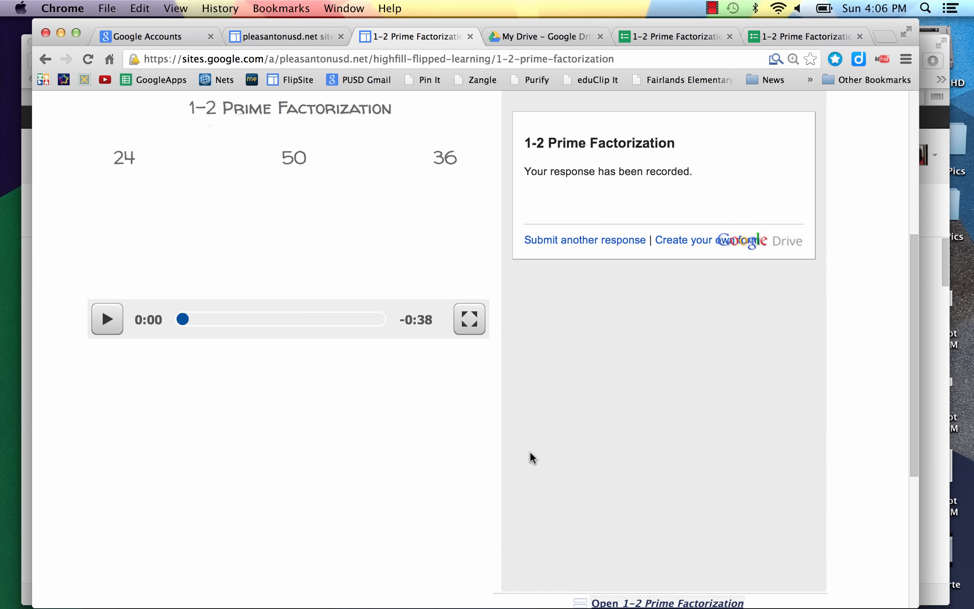
Step: Switch to Google Drive and open the "1-2 Prime Factorization (Responses)" spreadsheet to check the submitted answers
{"action": "scroll", "coordinate": [532, 457], "scroll_direction": "up", "scroll_amount": 4}
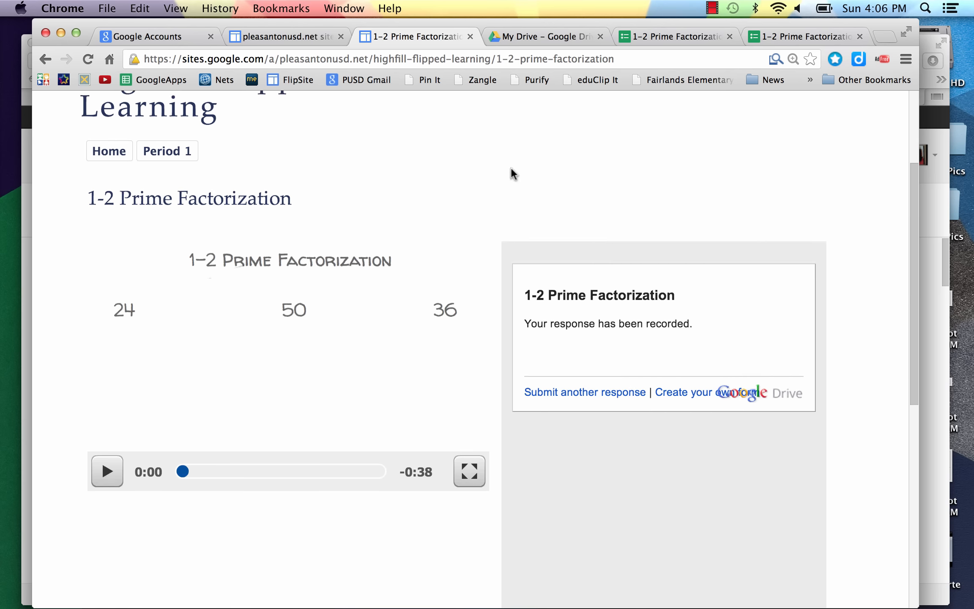
{"action": "left_click", "coordinate": [529, 40]}
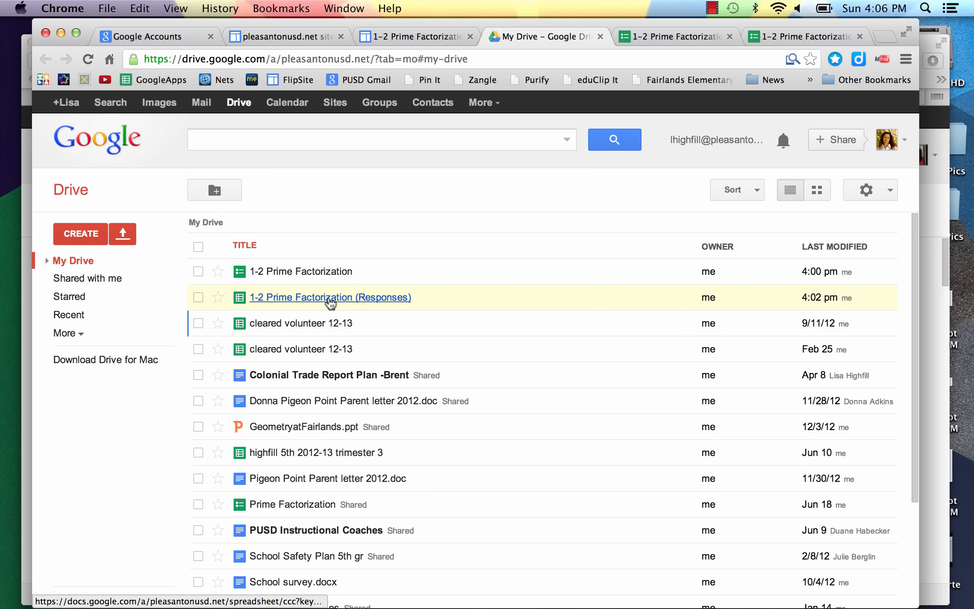
{"action": "left_click", "coordinate": [330, 298]}
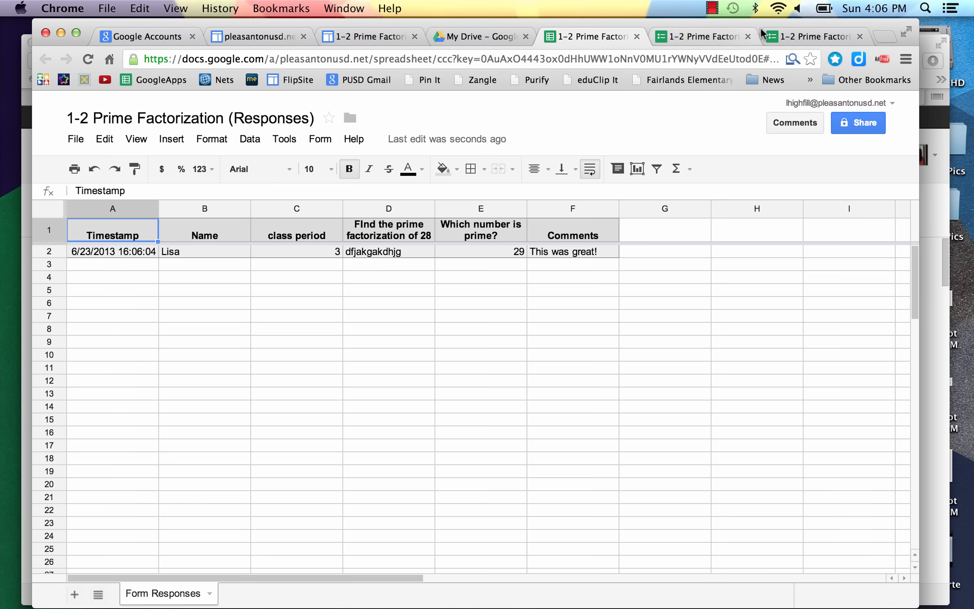
Step: Look over the form editor, live form and Drive file list, and return to the Flipped Learning site's Home page
{"action": "left_click", "coordinate": [699, 36]}
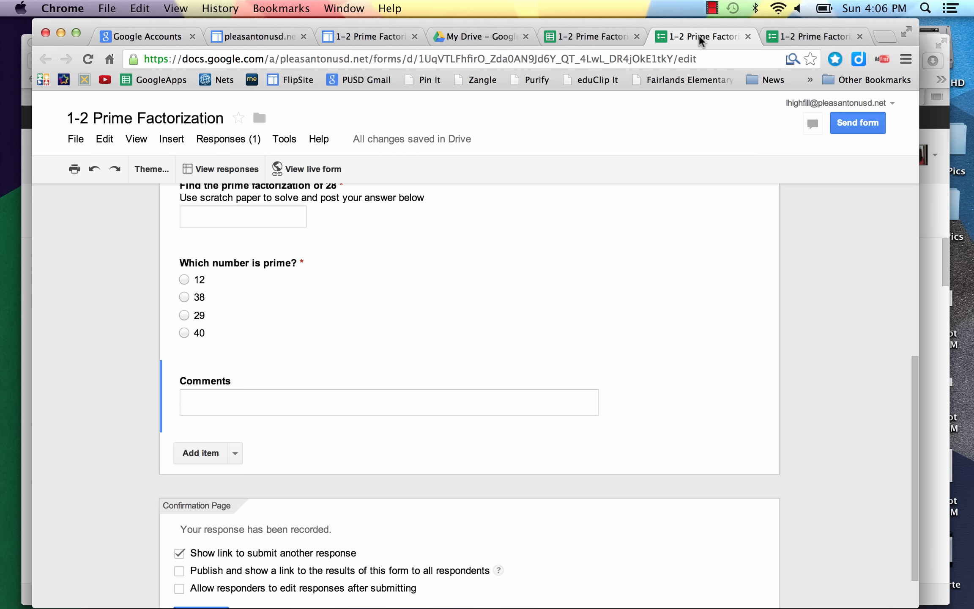
{"action": "left_click", "coordinate": [806, 33]}
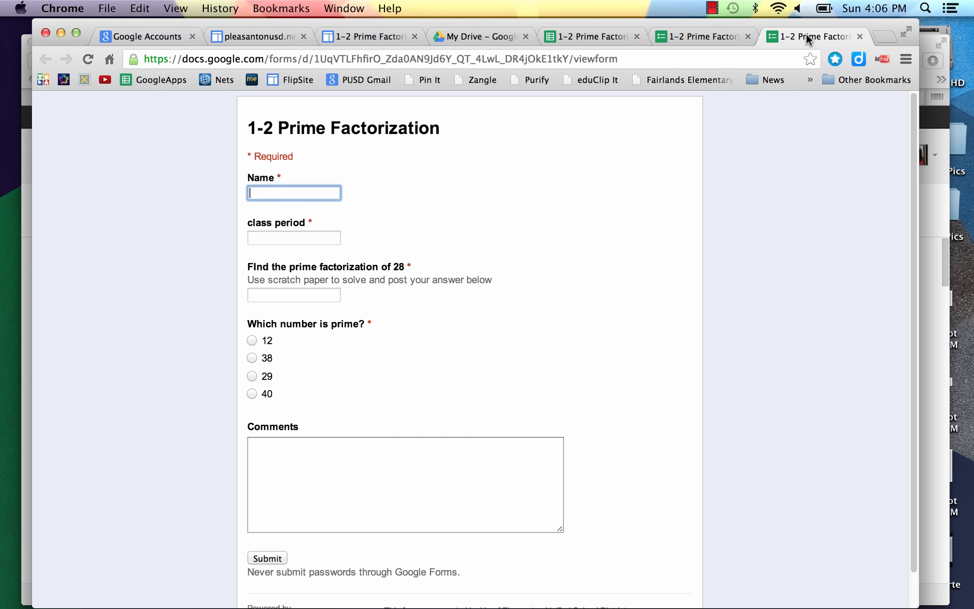
{"action": "left_click", "coordinate": [466, 34]}
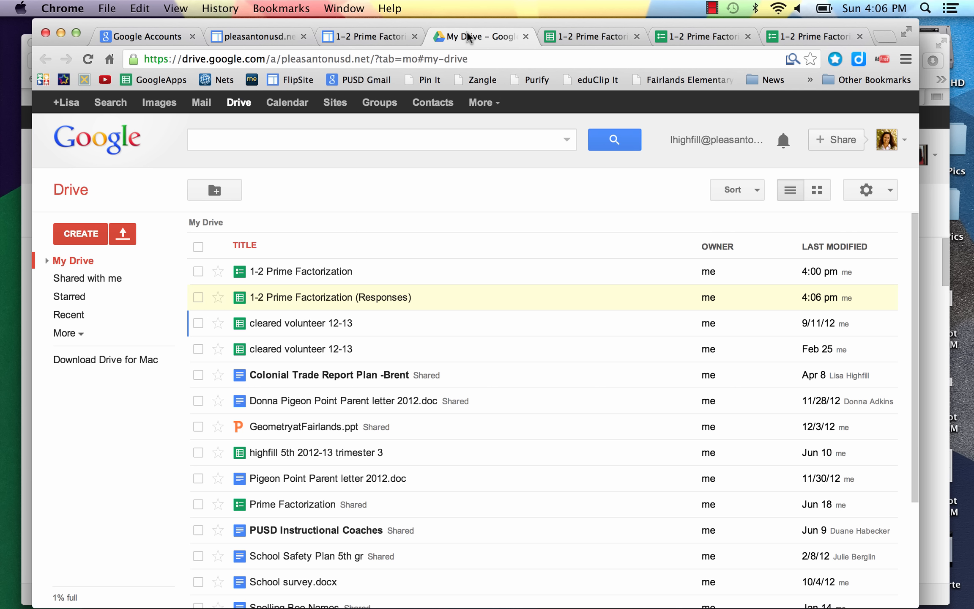
{"action": "left_click", "coordinate": [363, 37]}
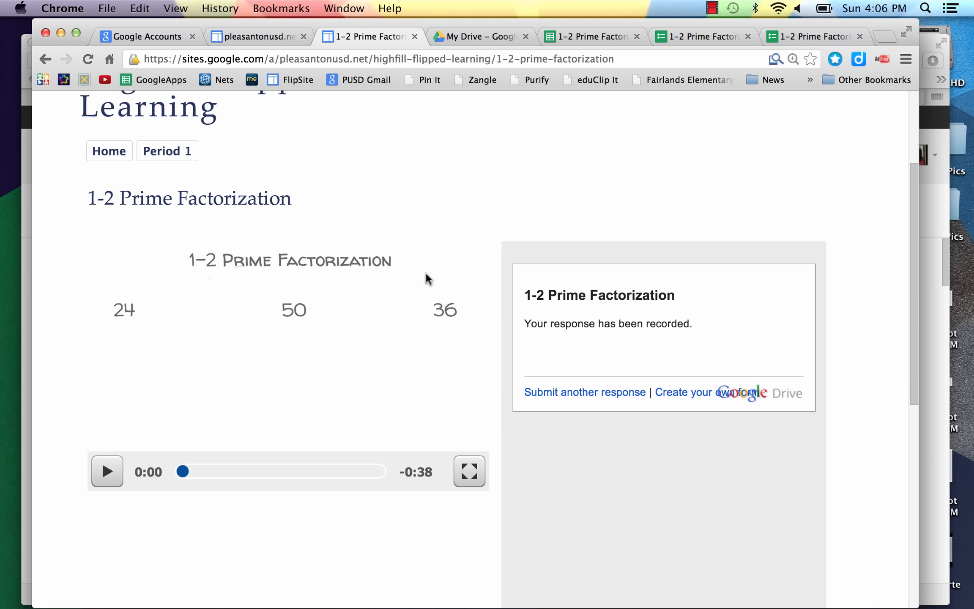
{"action": "scroll", "coordinate": [420, 263], "scroll_direction": "up", "scroll_amount": 3}
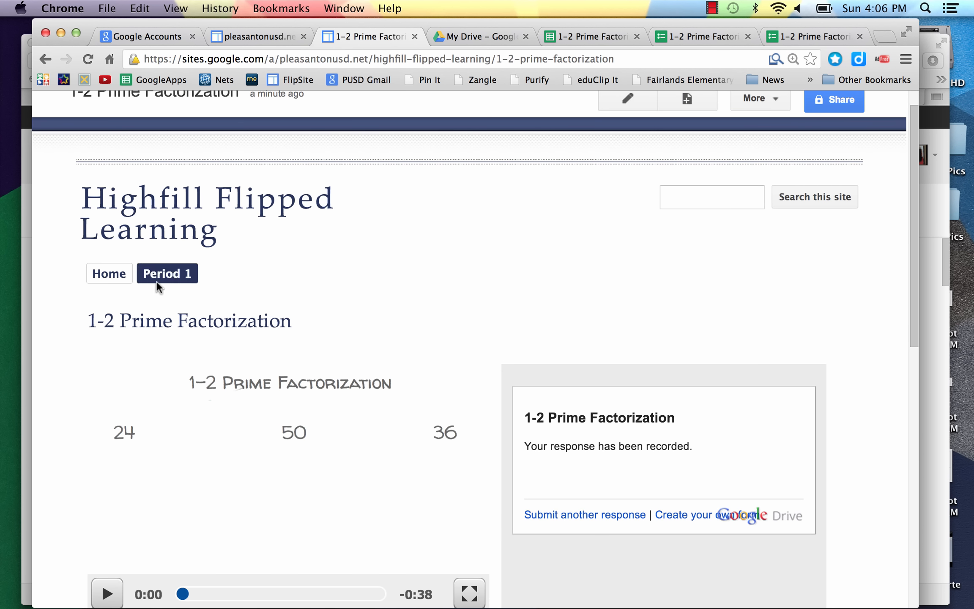
{"action": "left_click", "coordinate": [106, 275]}
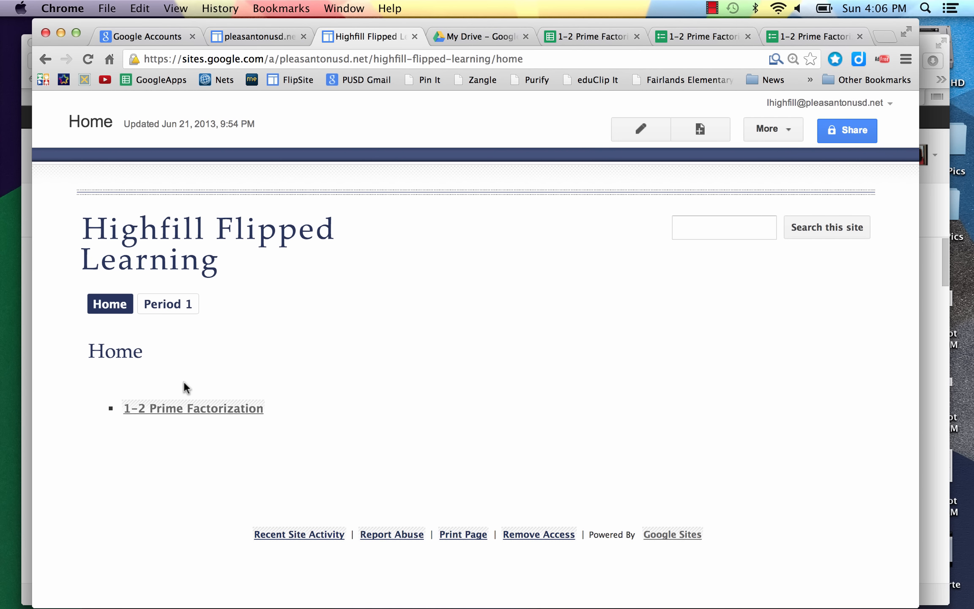